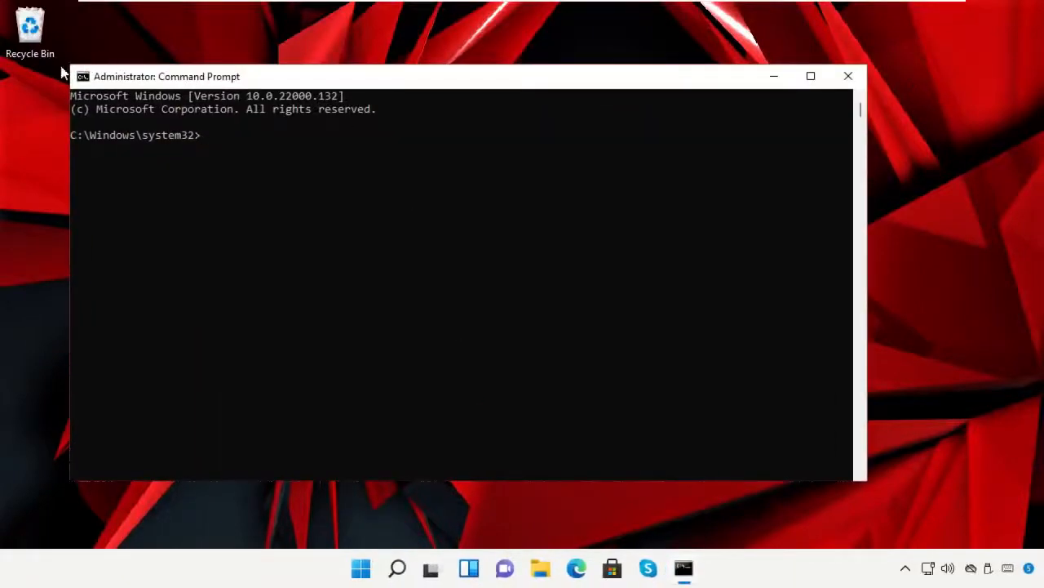
Reposition the Command Prompt window, run the prompt command, and check the disk with chkdsk.
drag(64, 67, 280, 118)
drag(431, 130, 458, 119)
text(prompt)
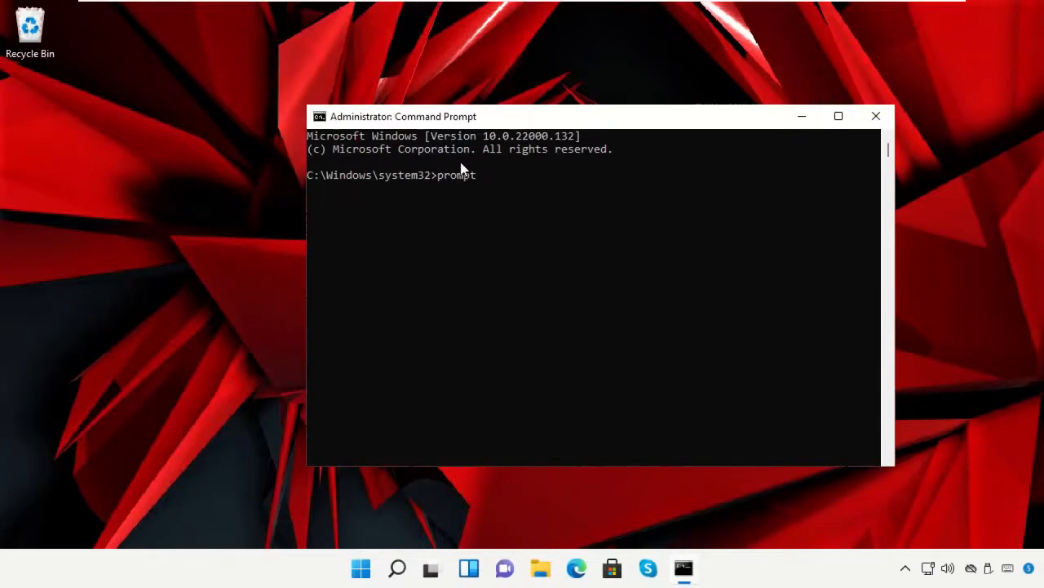
key(Return)
text(chkds)
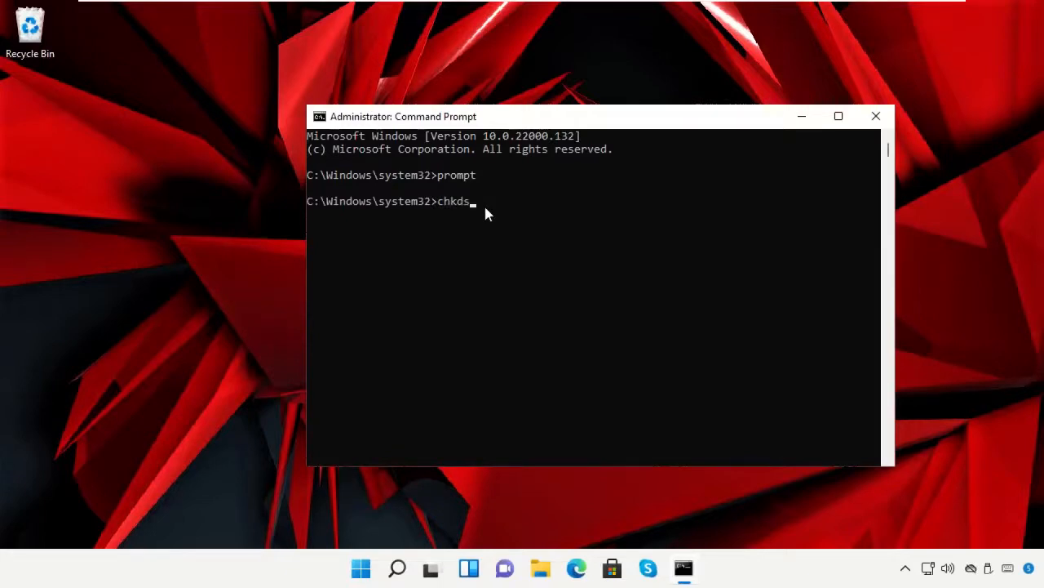
key(Return)
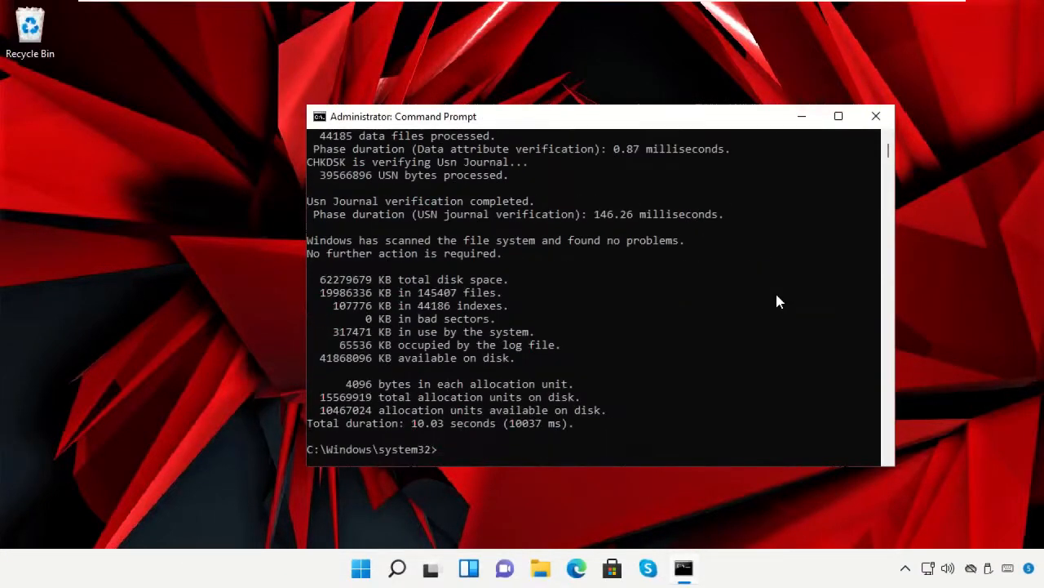
List the file associations with the assoc command and exit the Command Prompt.
scroll(777, 302, down, 4)
text(as)
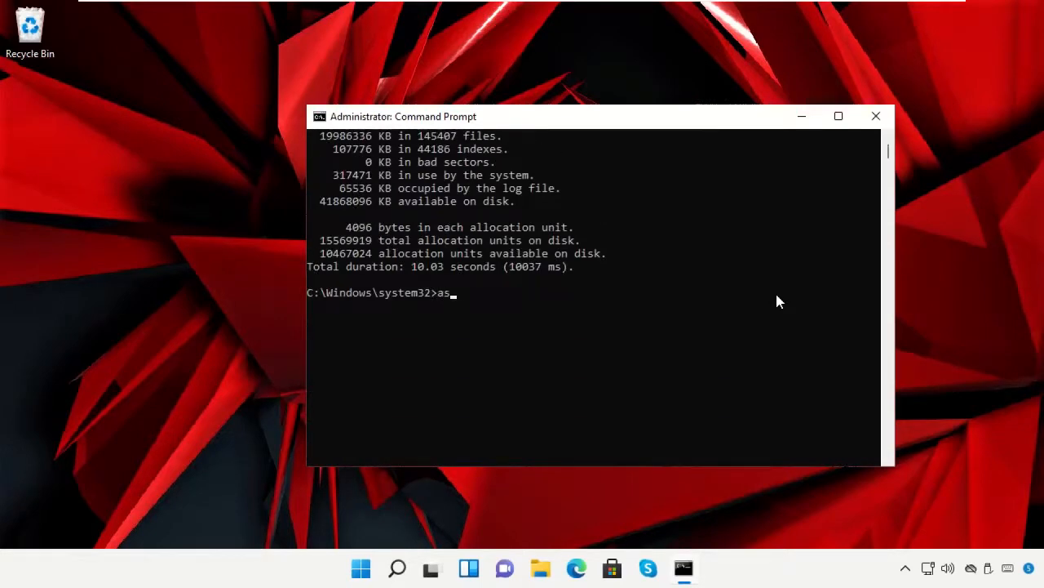
text(soc)
key(Return)
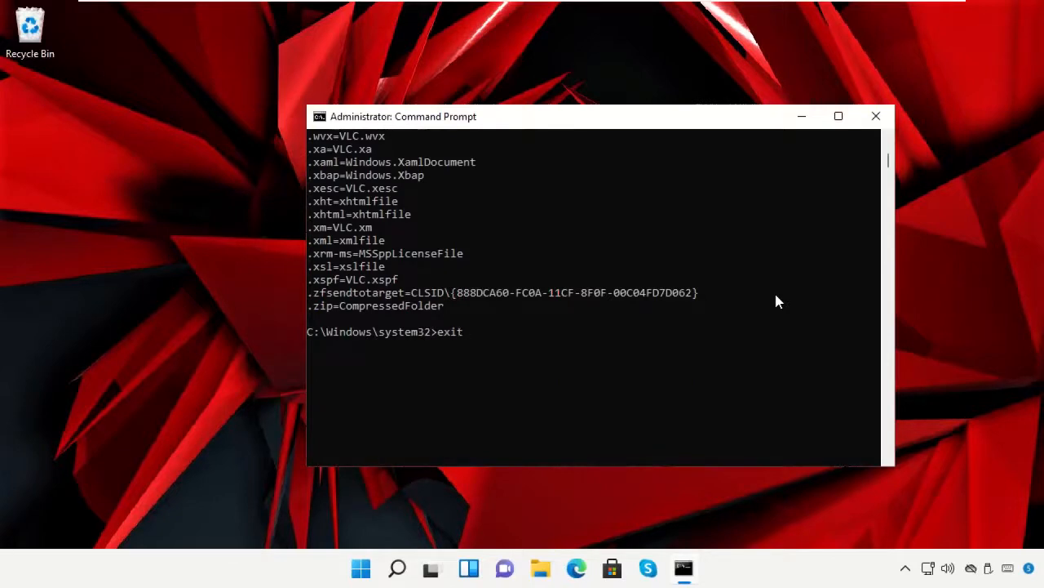
key(Return)
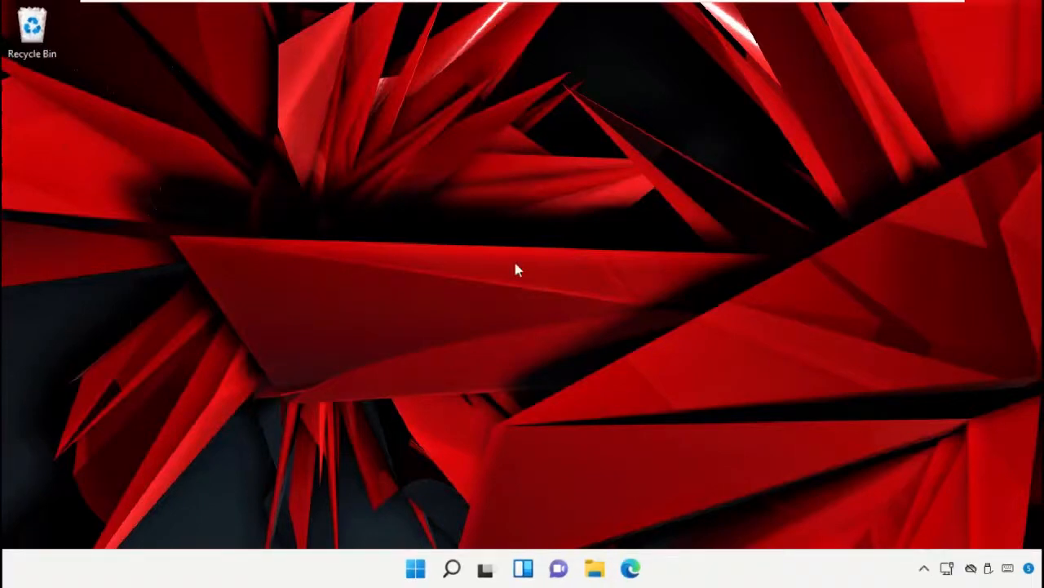
click(451, 568)
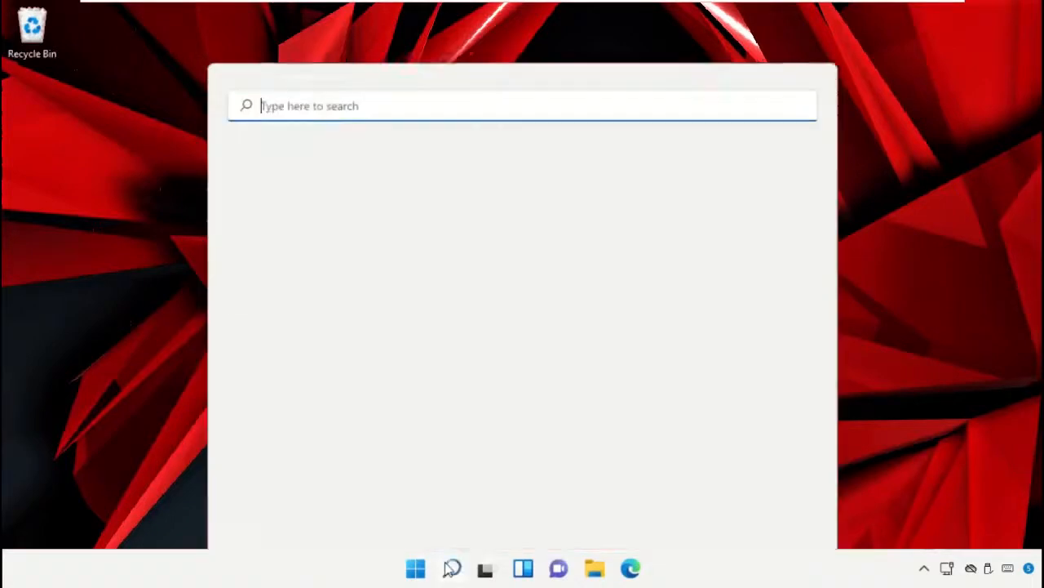
text(Chrome)
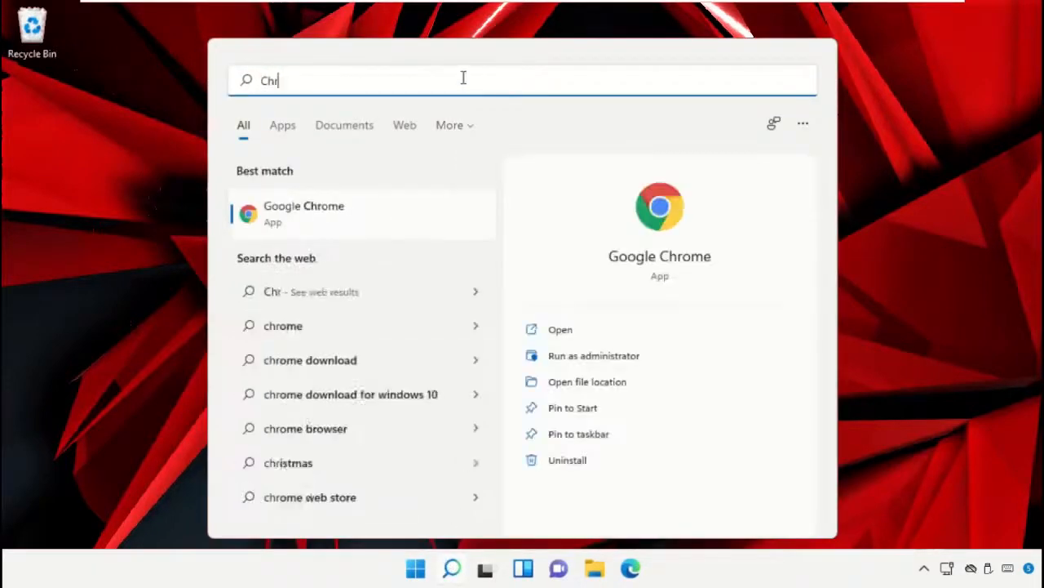
click(376, 215)
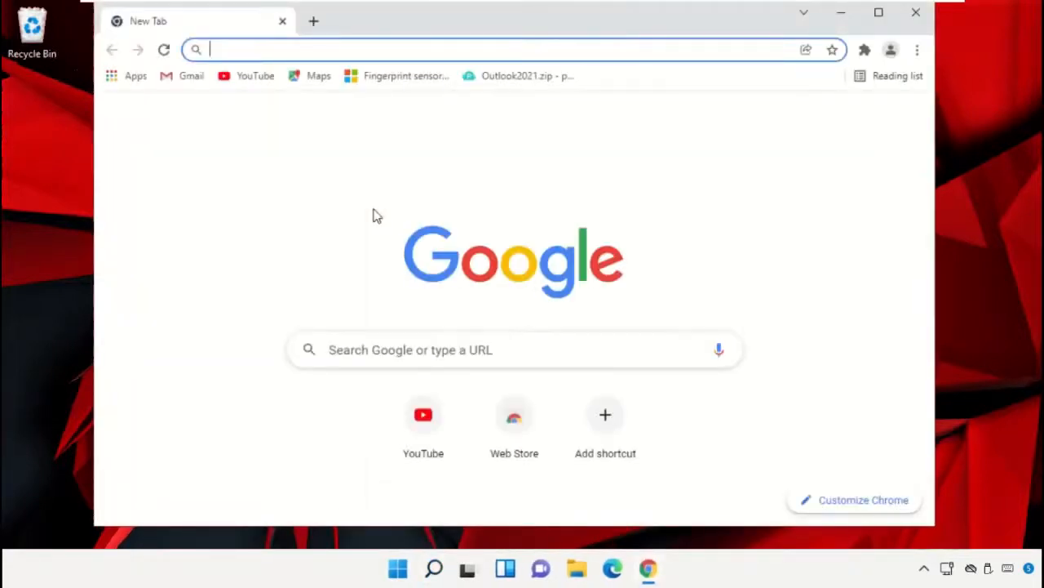
right_click(551, 46)
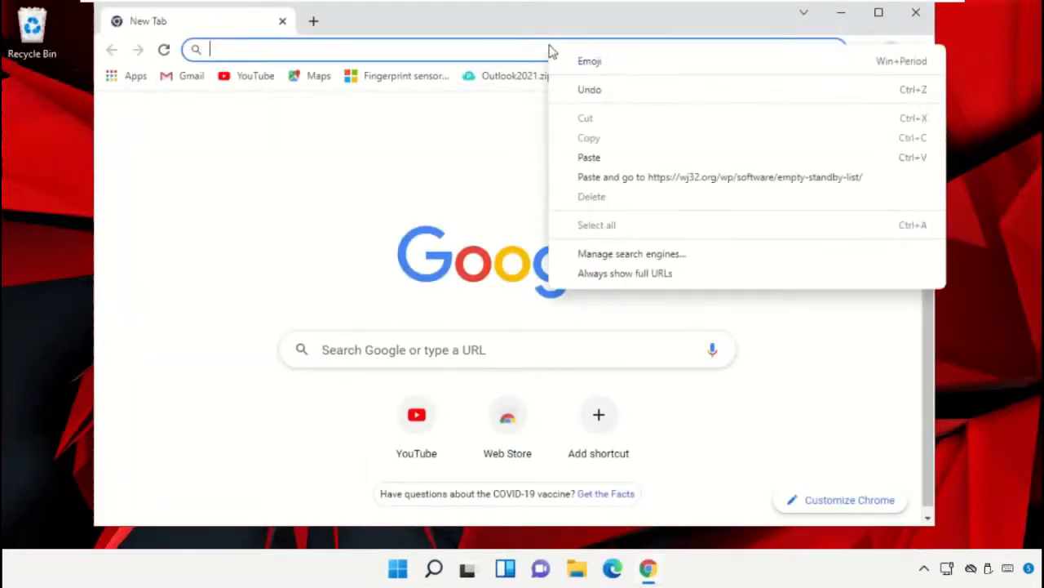
click(649, 177)
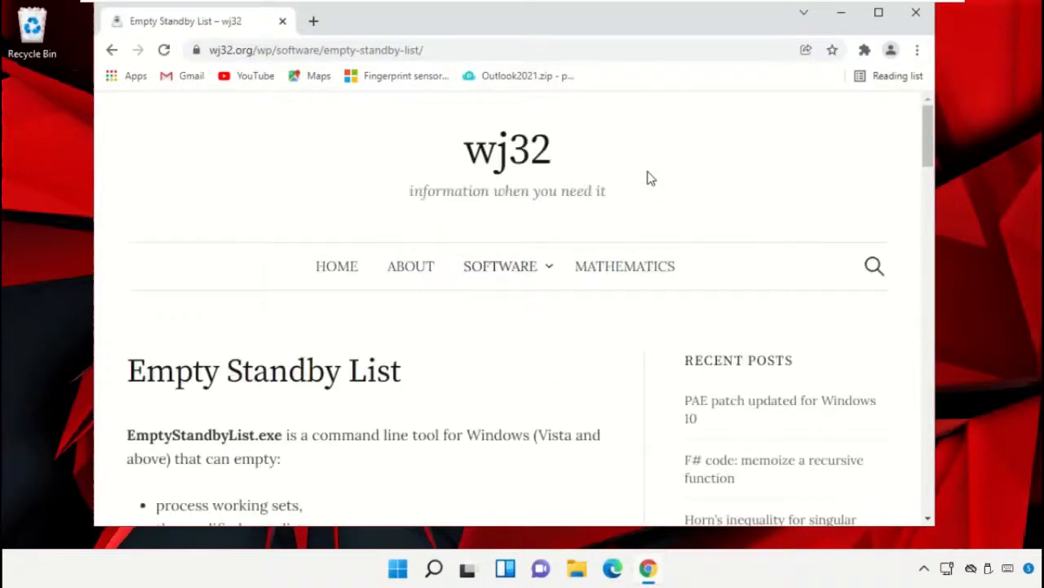
Download EmptyStandbyList.exe, show it in its folder, and close the browser.
scroll(494, 310, down, 5)
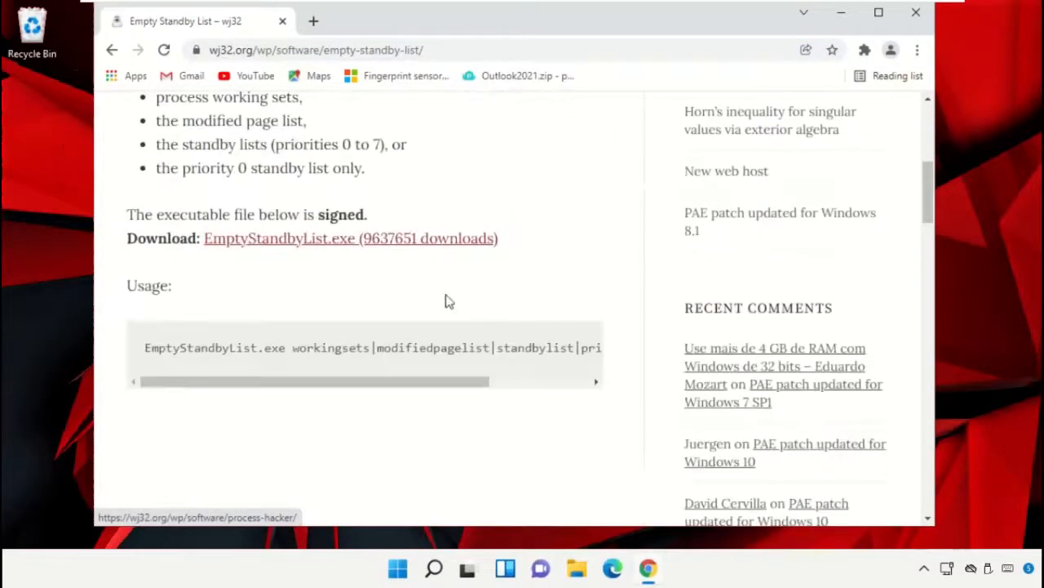
click(393, 248)
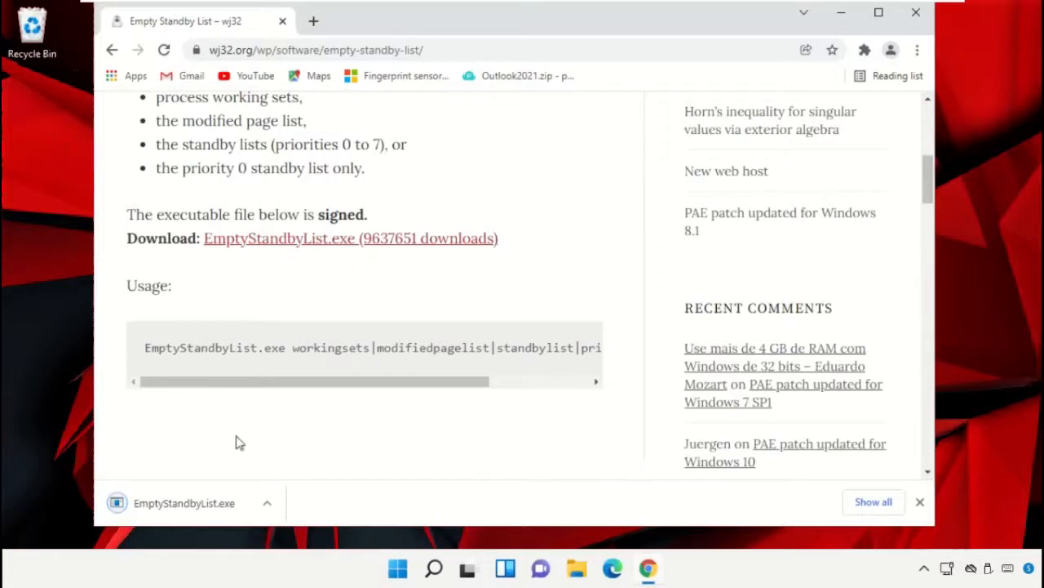
click(264, 504)
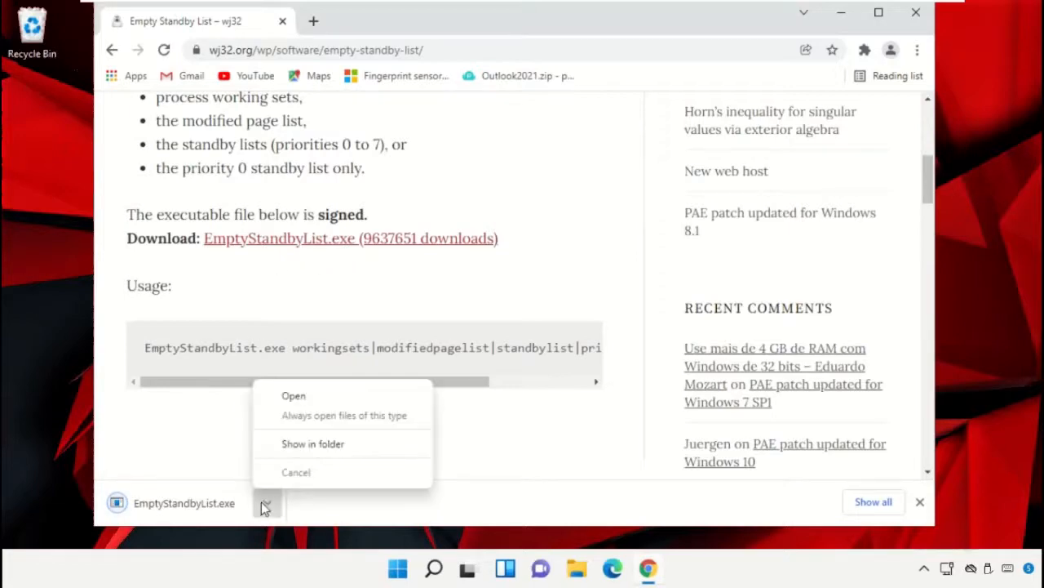
click(306, 443)
click(917, 26)
click(915, 15)
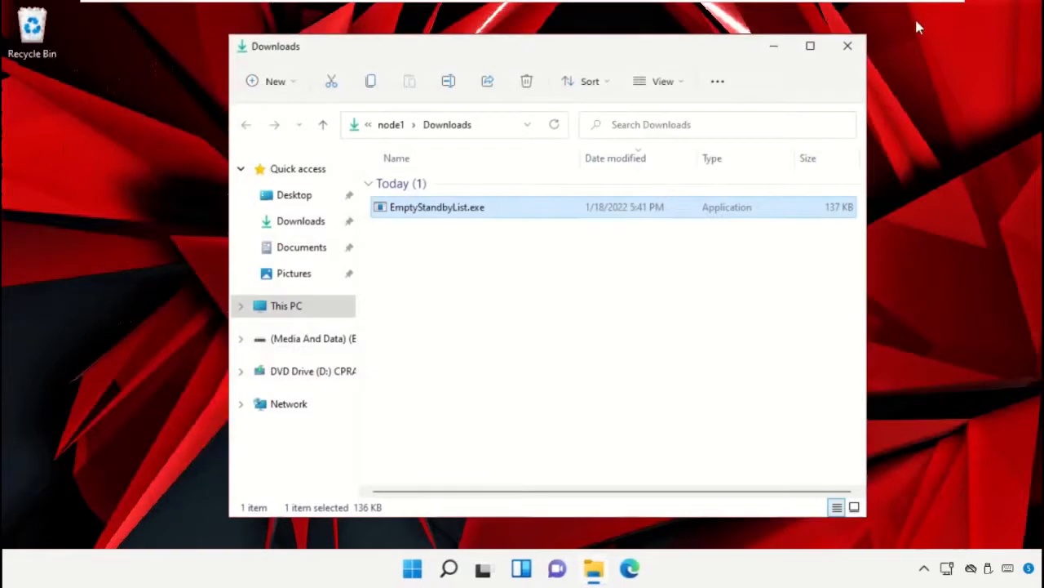
Set EmptyStandbyList.exe to always run as an administrator in its compatibility properties.
right_click(504, 210)
click(568, 394)
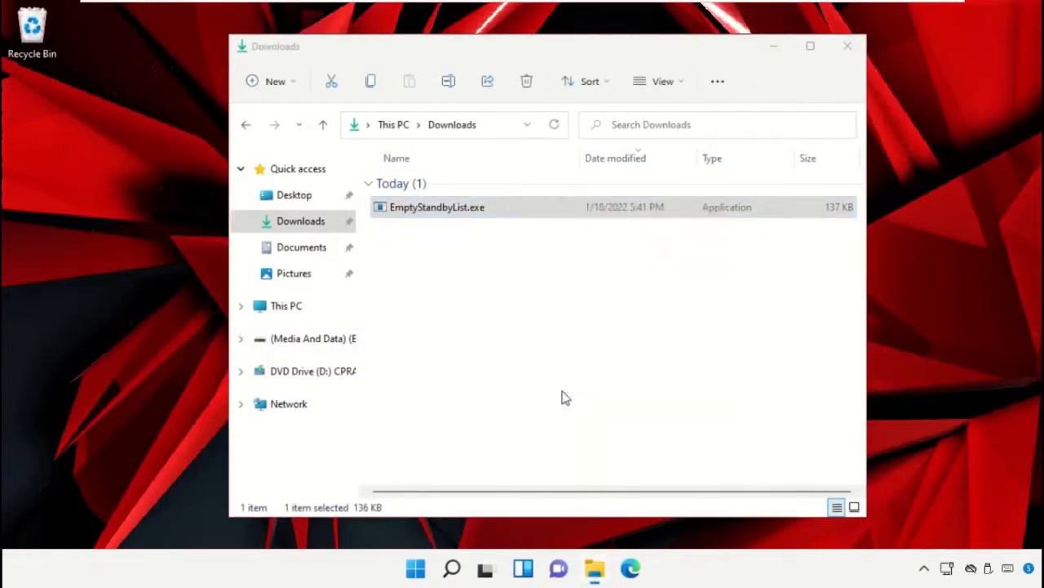
drag(667, 94, 522, 52)
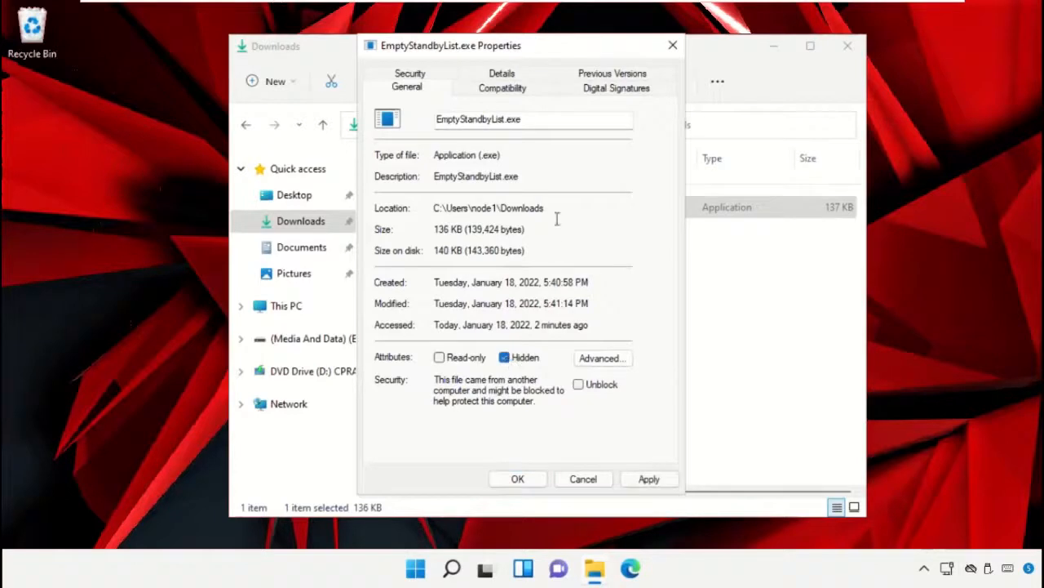
click(530, 91)
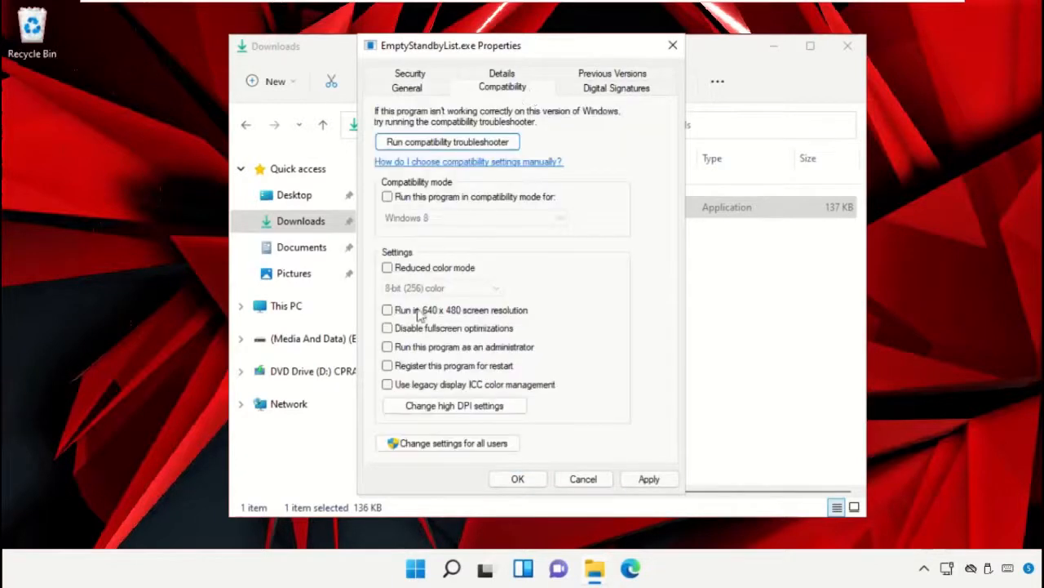
click(387, 346)
click(649, 478)
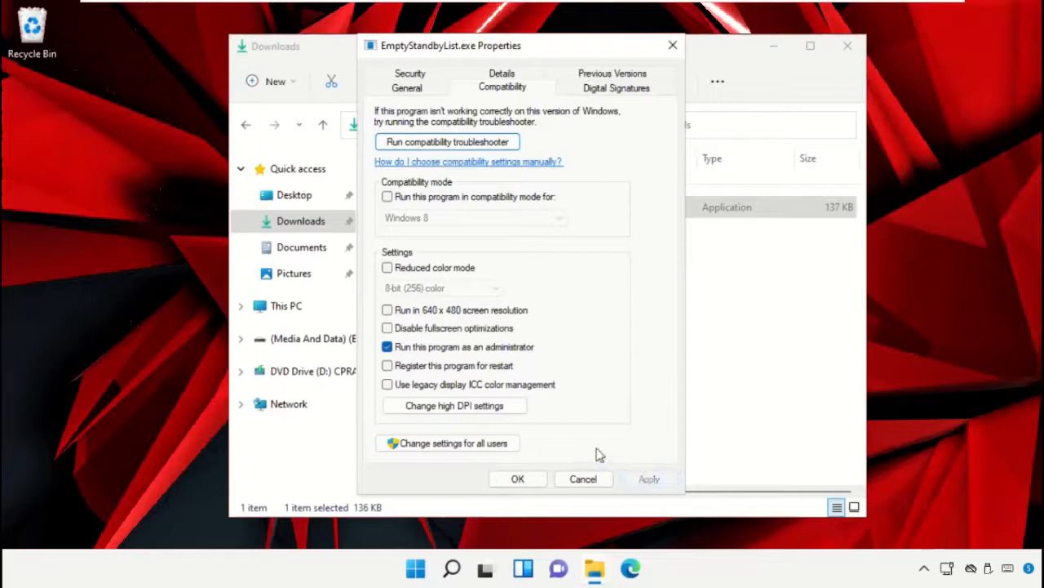
click(520, 480)
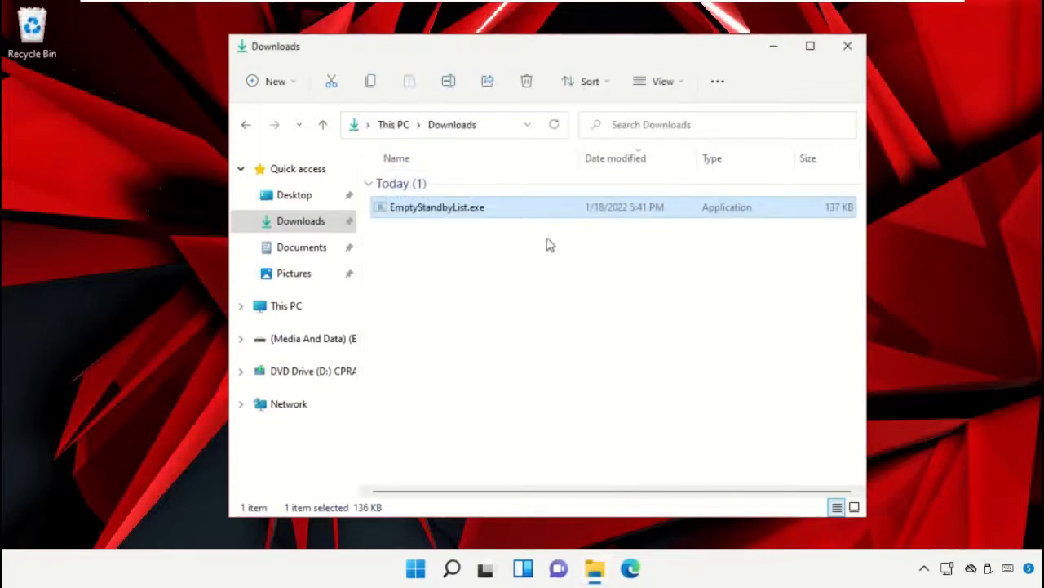
Cut EmptyStandbyList.exe from Downloads and create a folder named Catch Clean on Local Disk (C:).
right_click(494, 211)
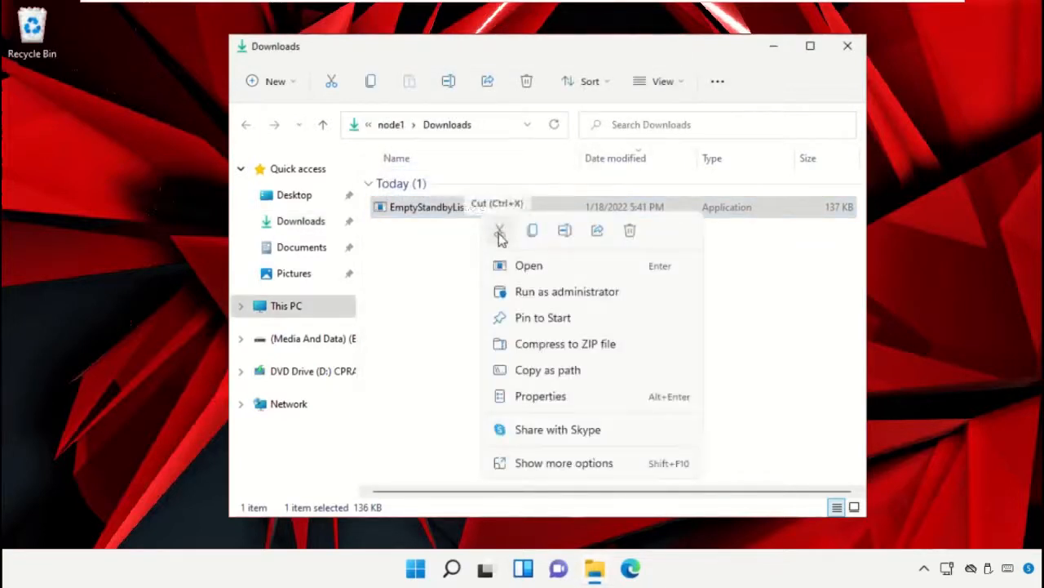
click(498, 235)
click(299, 306)
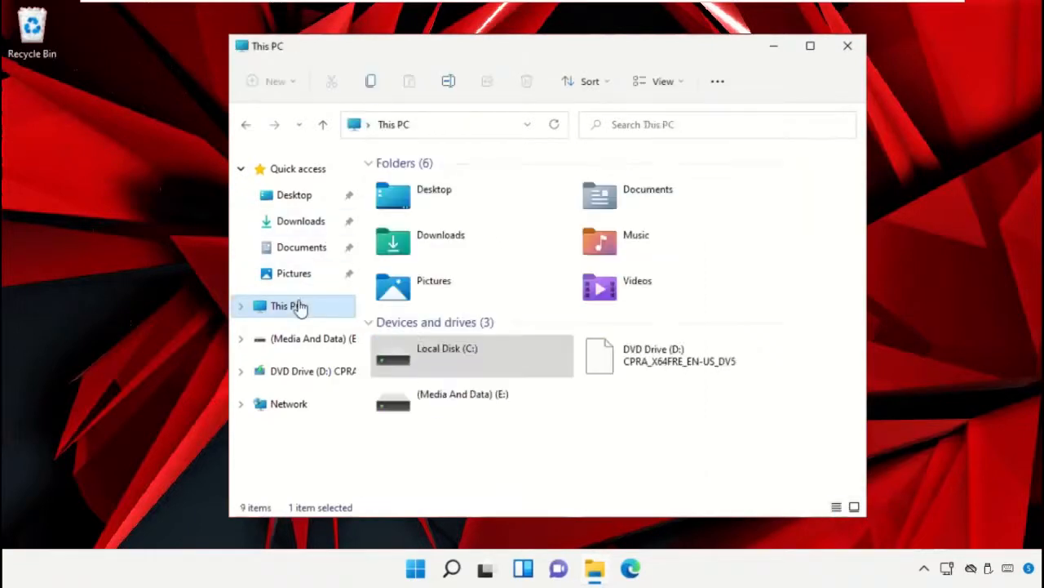
double_click(453, 359)
right_click(438, 439)
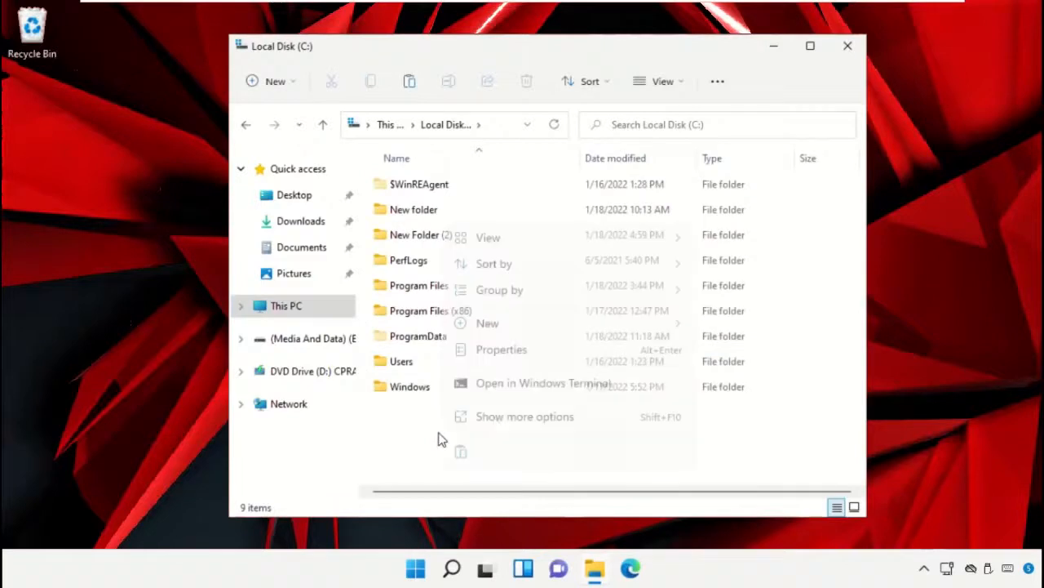
mouse_move(534, 324)
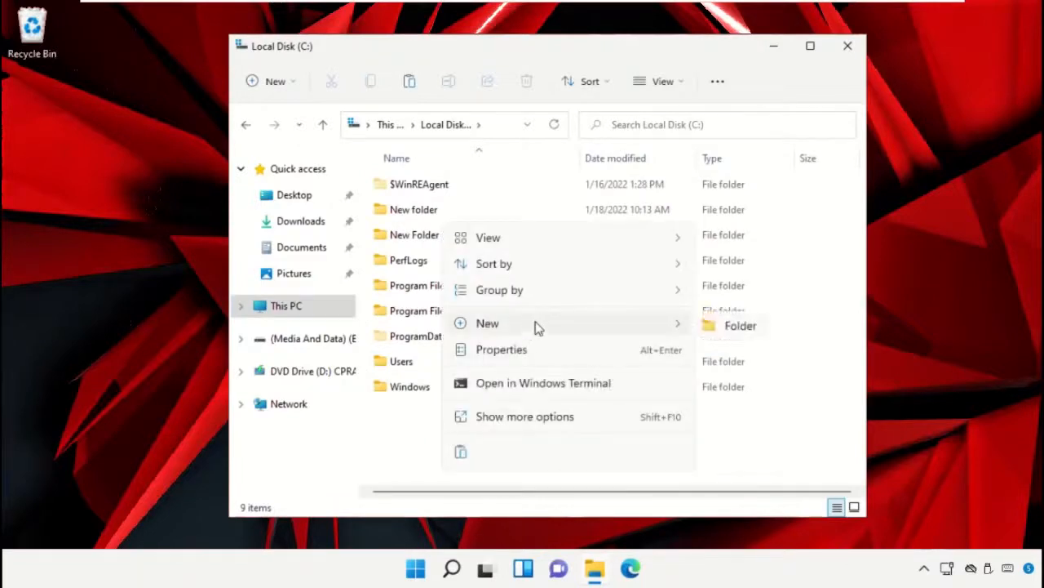
click(730, 325)
text(Catch Clean)
key(Return)
key(F2)
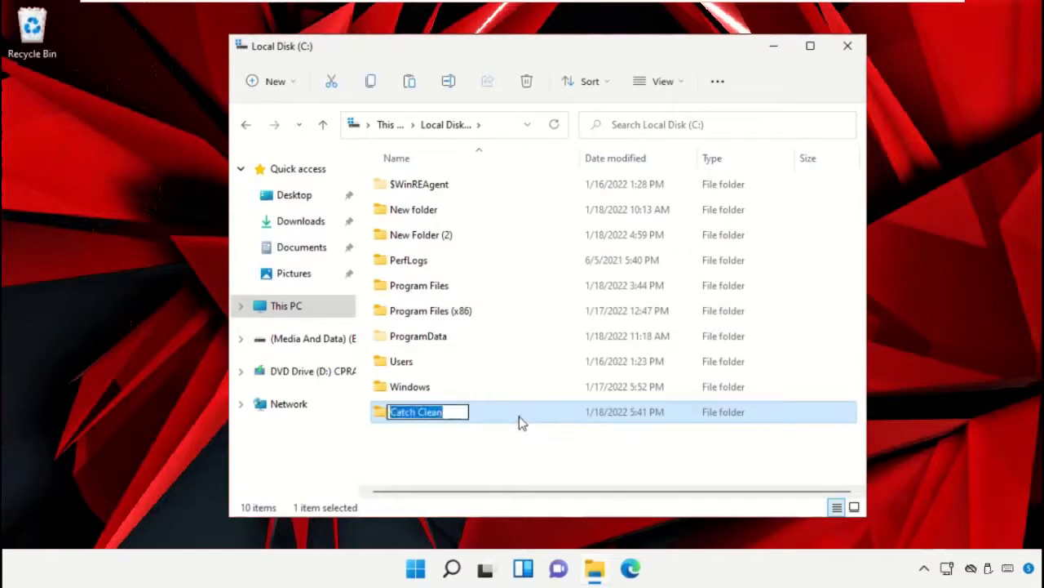
Paste EmptyStandbyList.exe into the Catch Clean folder and close the File Explorer window.
double_click(519, 416)
right_click(535, 252)
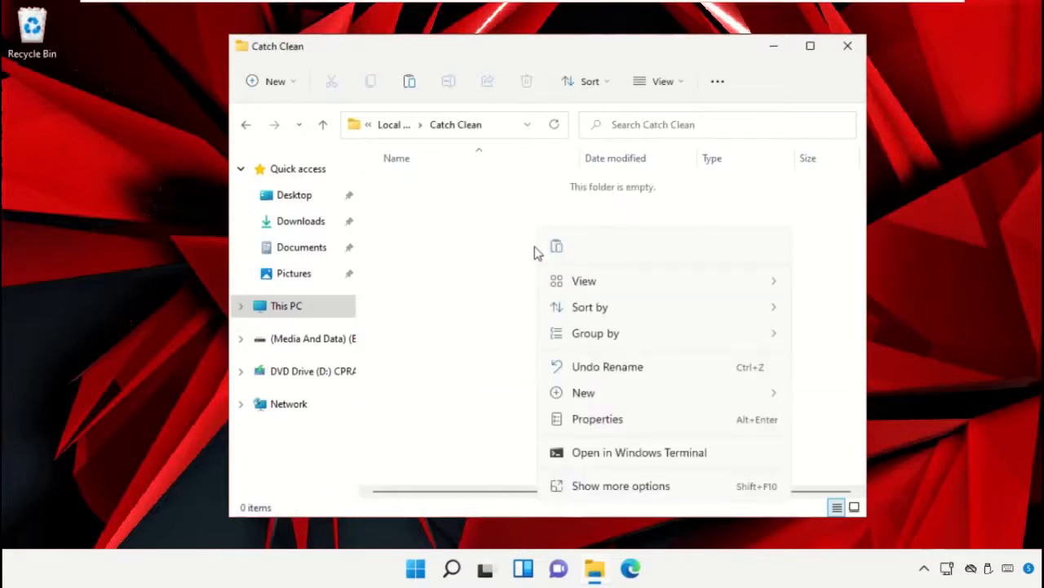
click(557, 253)
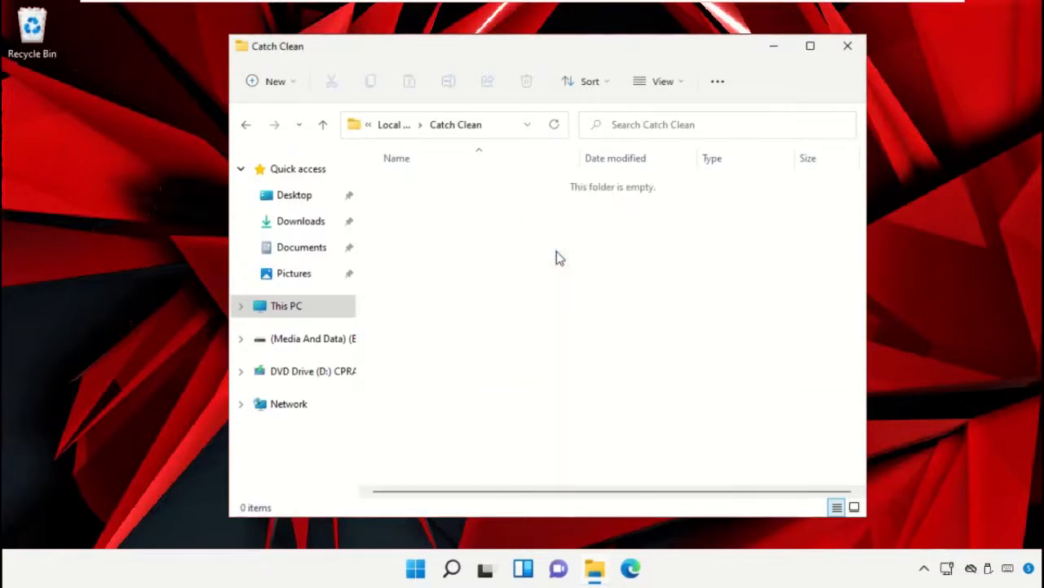
click(558, 258)
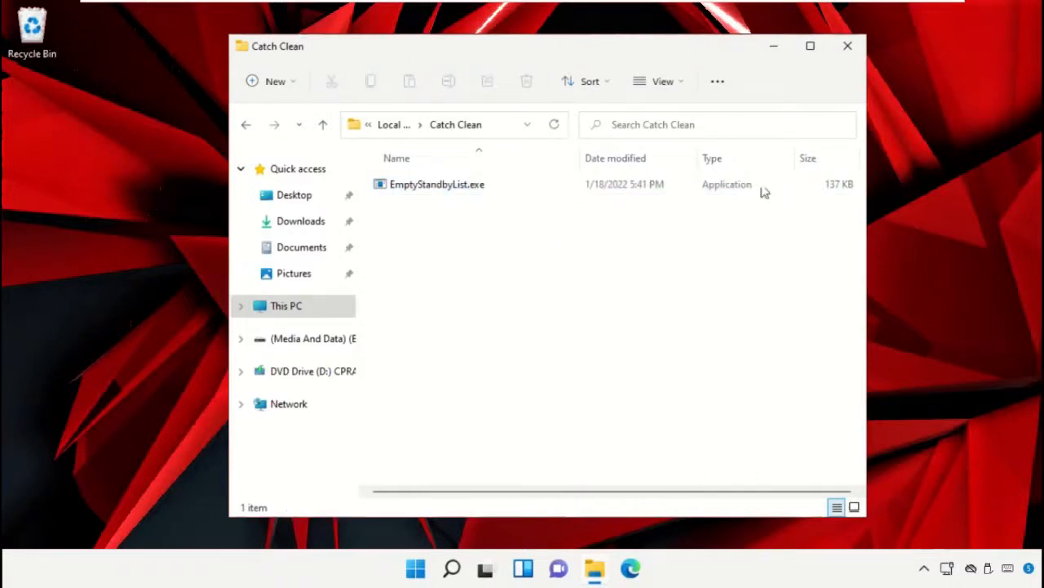
click(846, 48)
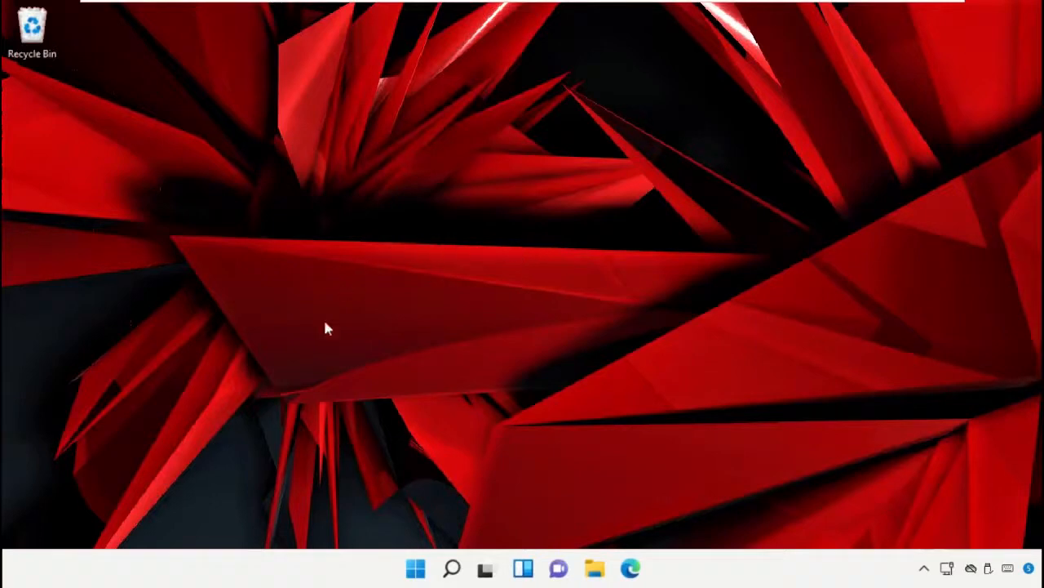
click(417, 571)
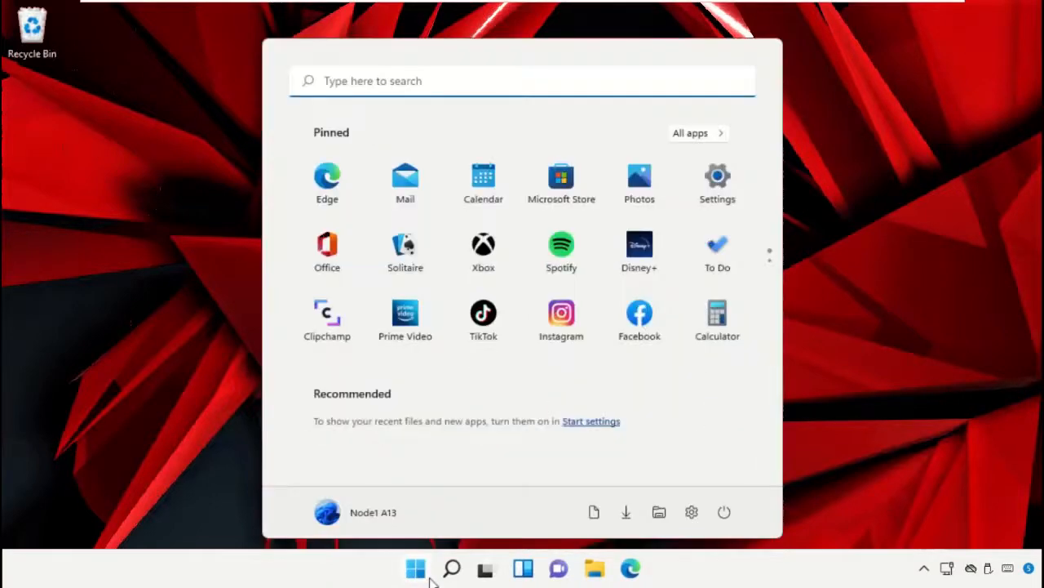
click(418, 571)
click(453, 569)
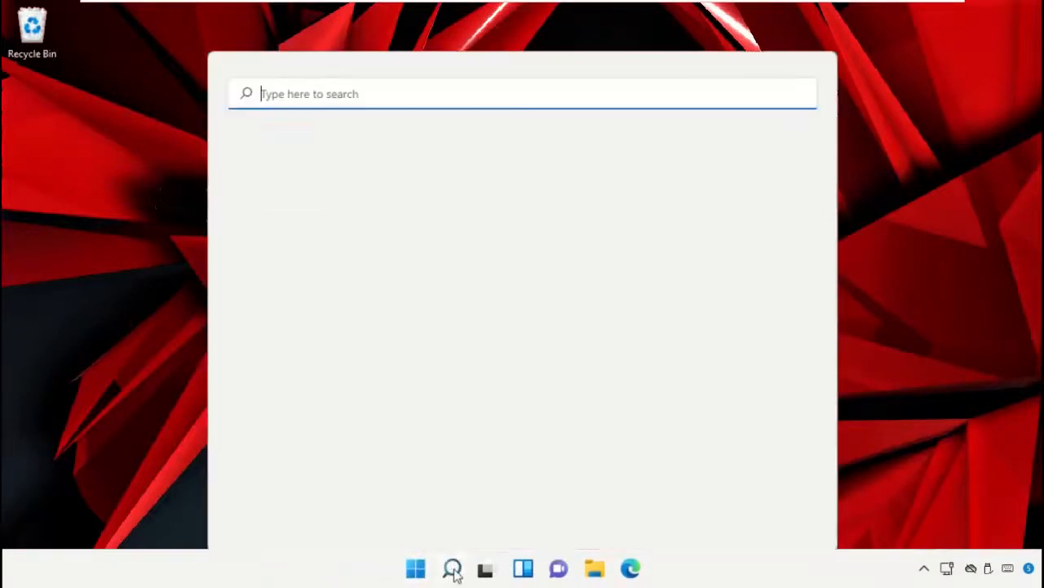
click(887, 328)
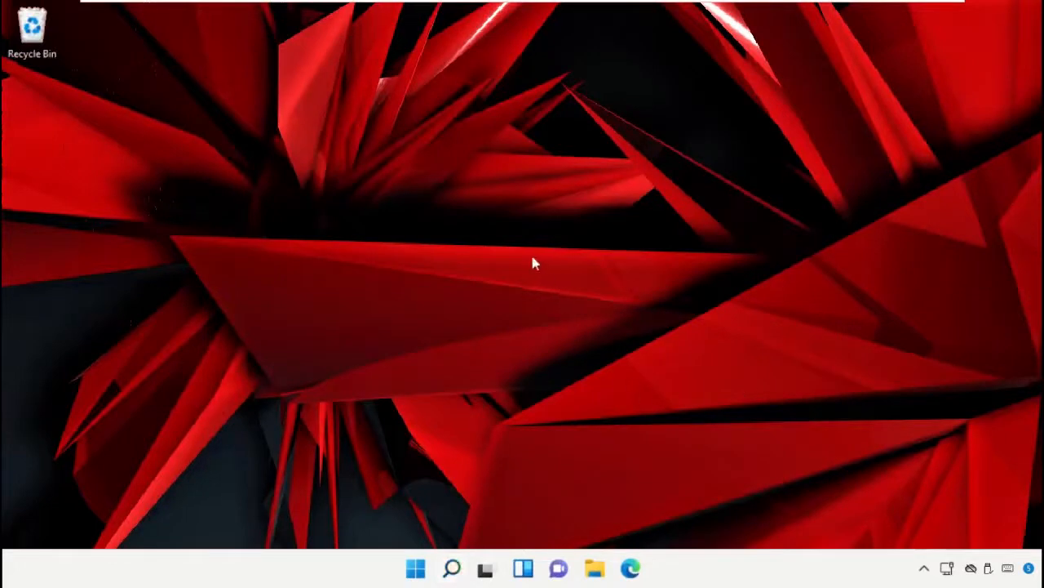
Search Windows for Task Scheduler and open it.
click(453, 568)
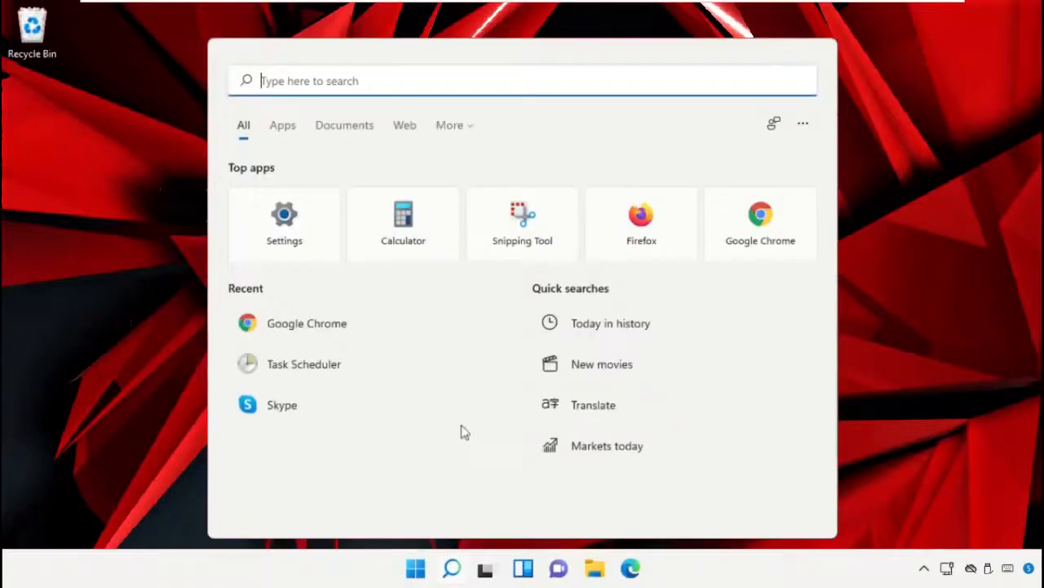
text(Task Schedular)
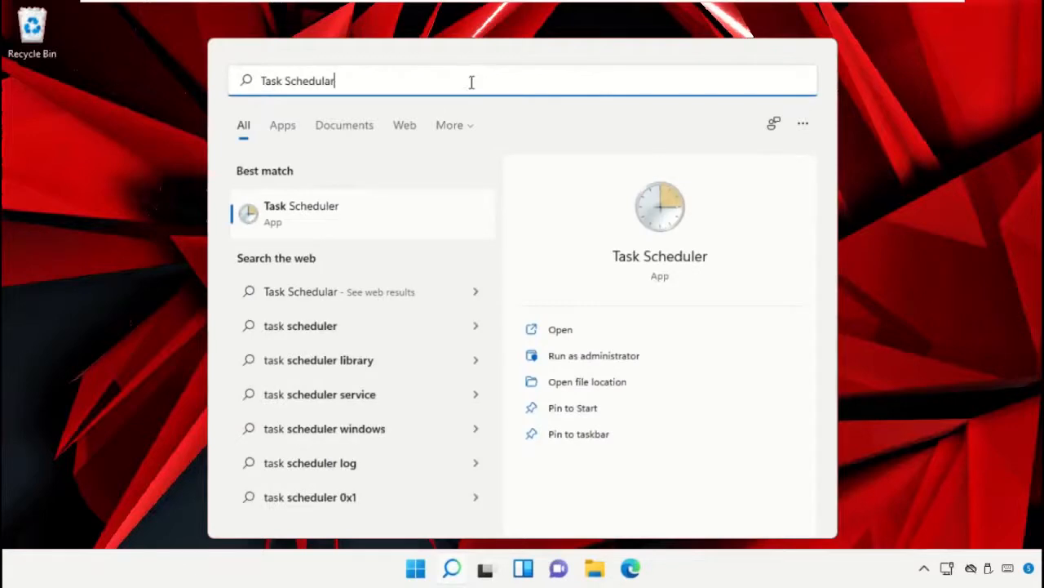
click(367, 204)
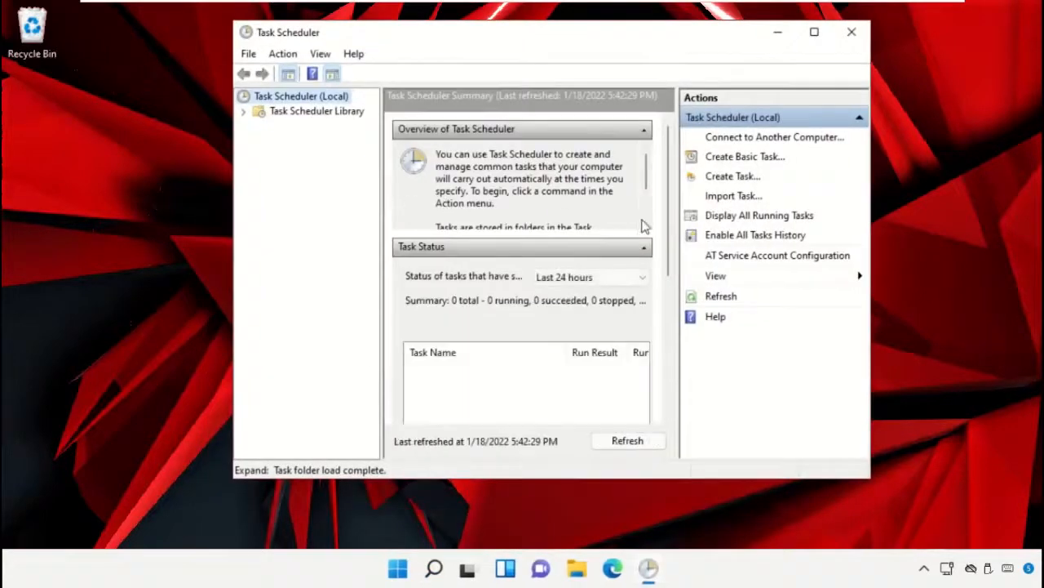
Create a new task named Memory catch and assign SYSTEM as the user account that runs it.
click(737, 178)
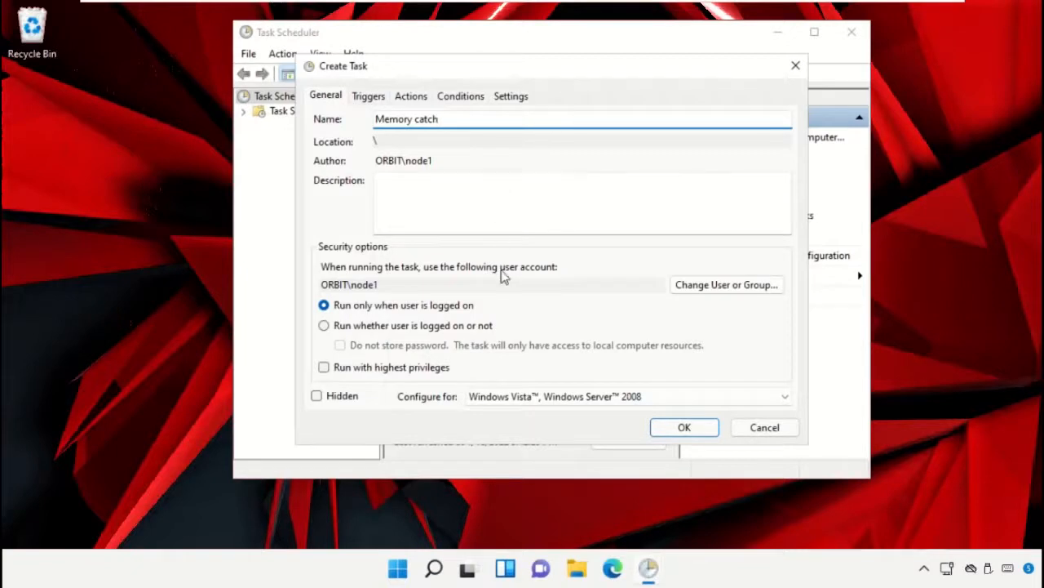
click(690, 287)
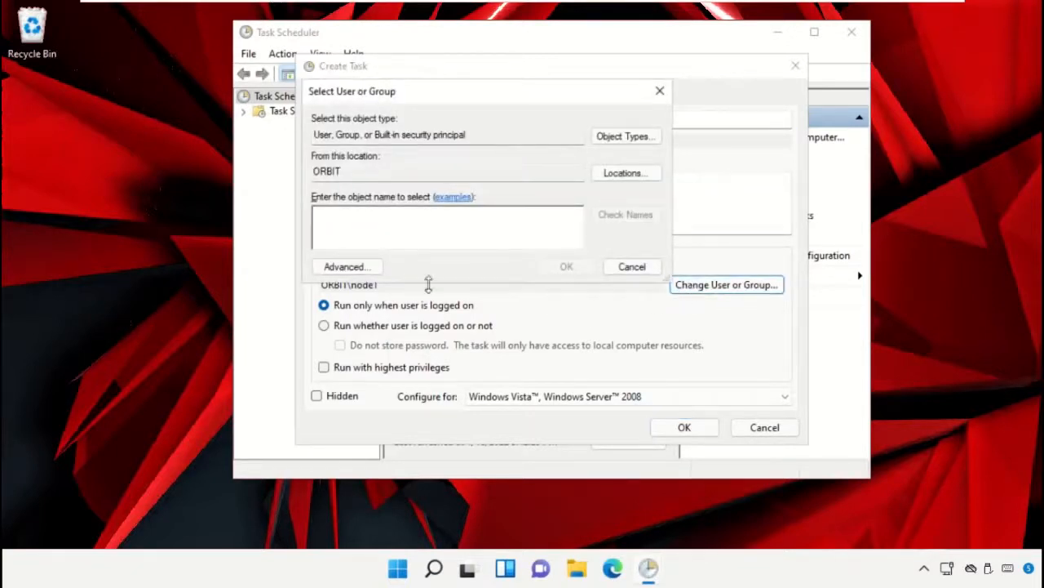
click(361, 266)
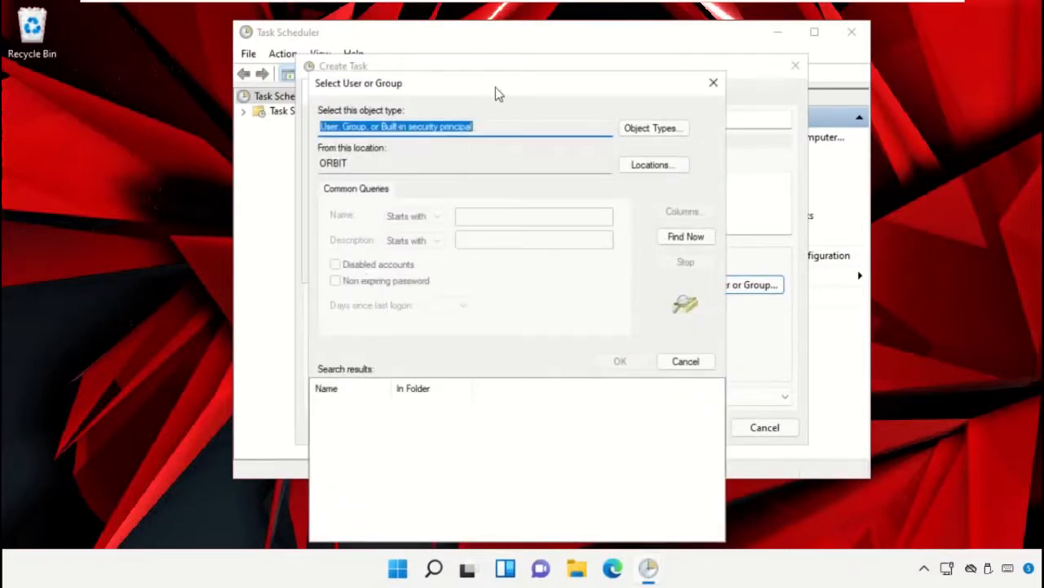
drag(498, 95, 495, 53)
click(683, 194)
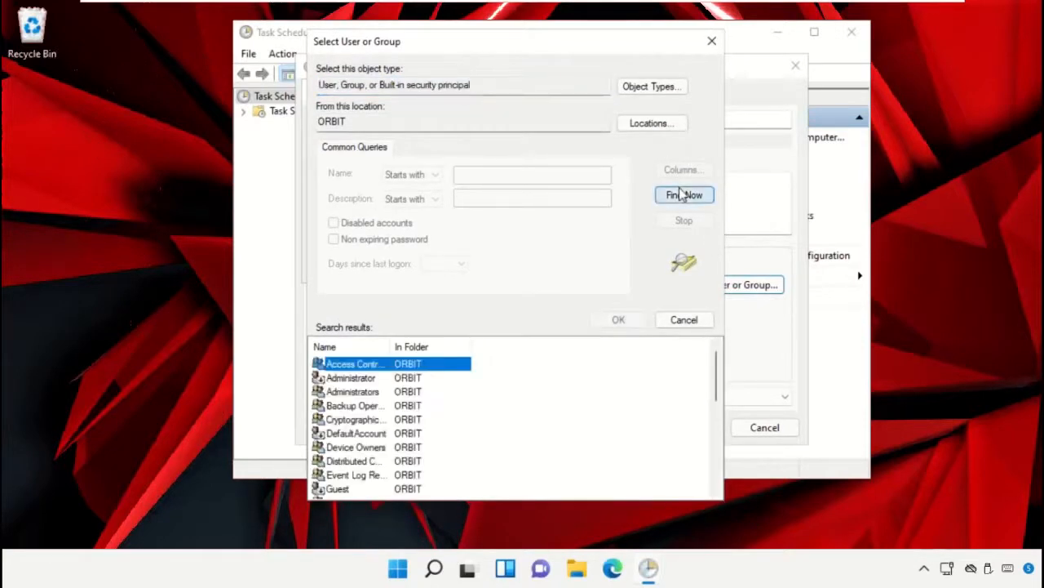
drag(391, 346, 486, 356)
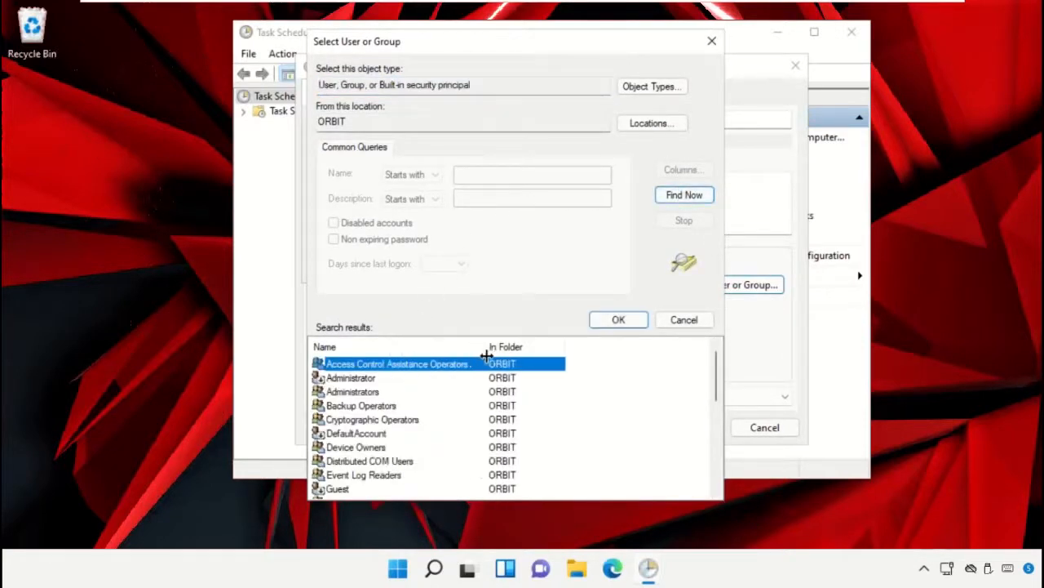
scroll(434, 409, down, 3)
scroll(433, 409, down, 3)
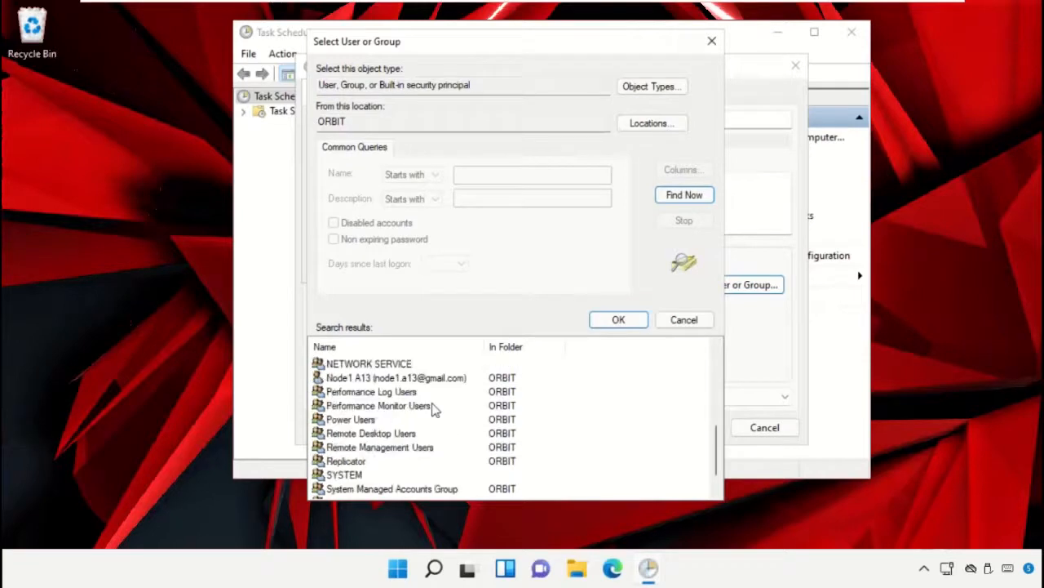
click(359, 448)
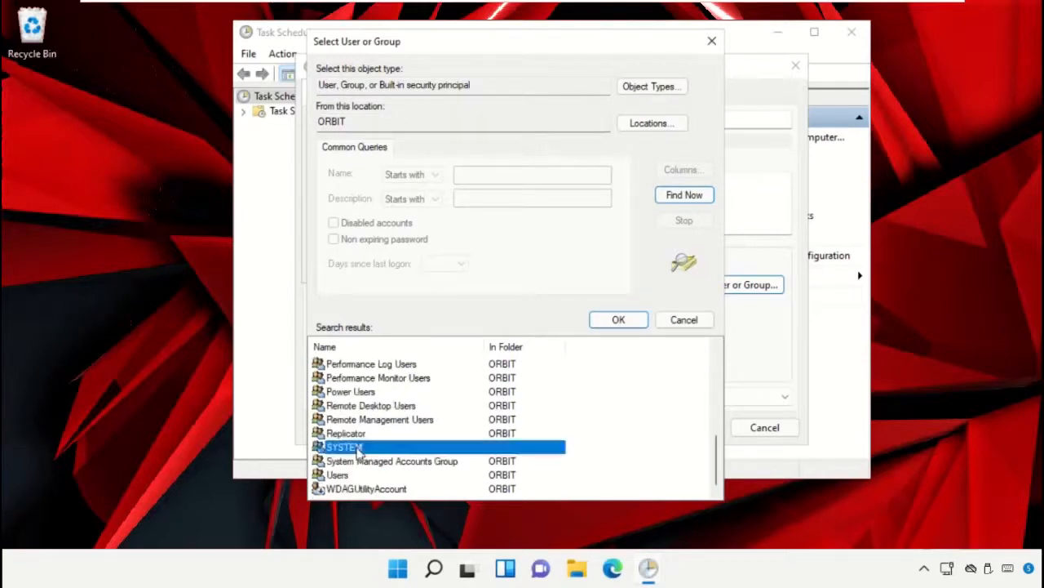
click(617, 319)
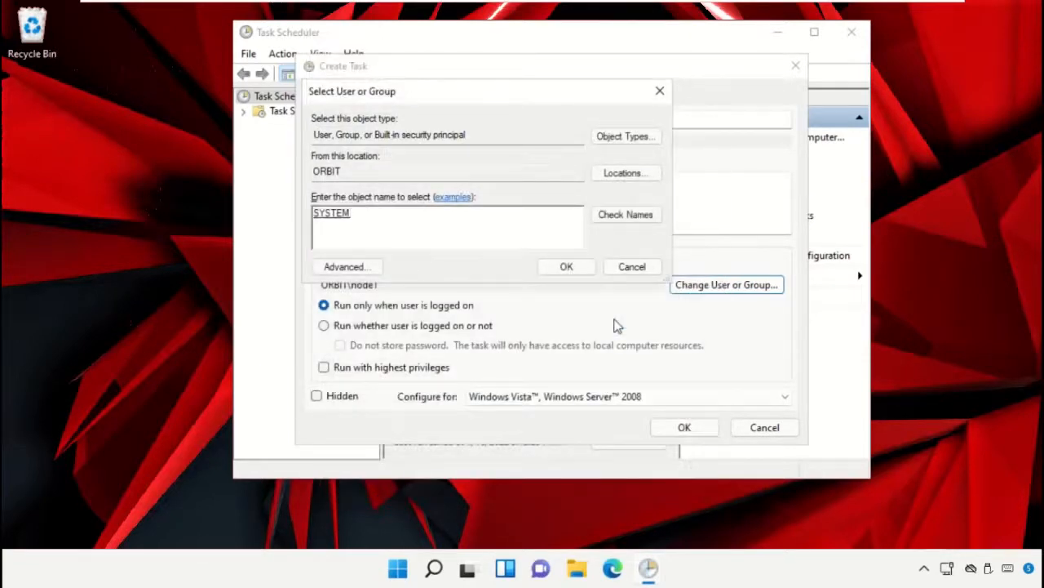
click(567, 269)
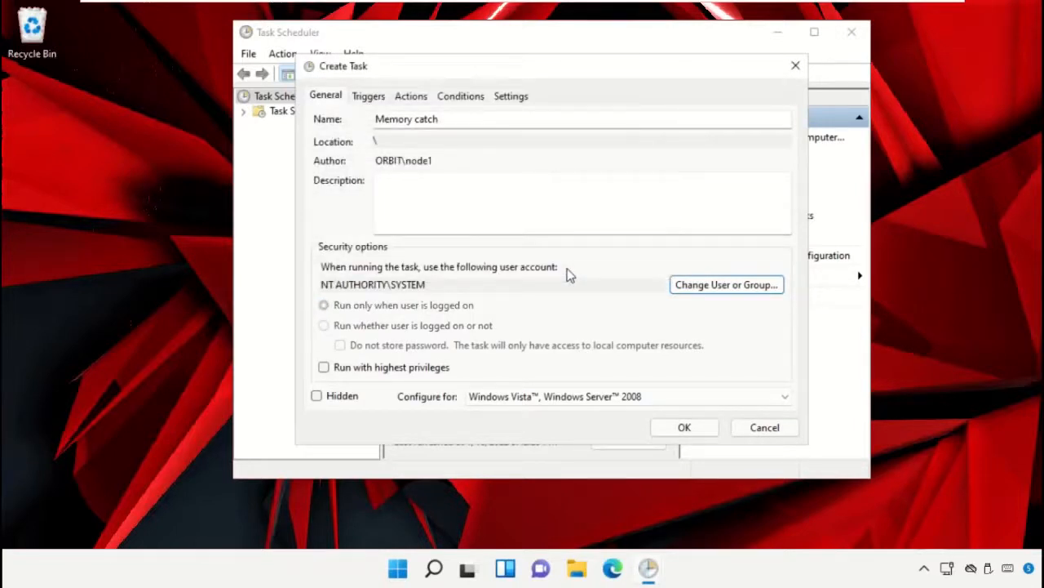
Configure the task for Windows 10, run it with highest privileges and make it hidden.
click(659, 397)
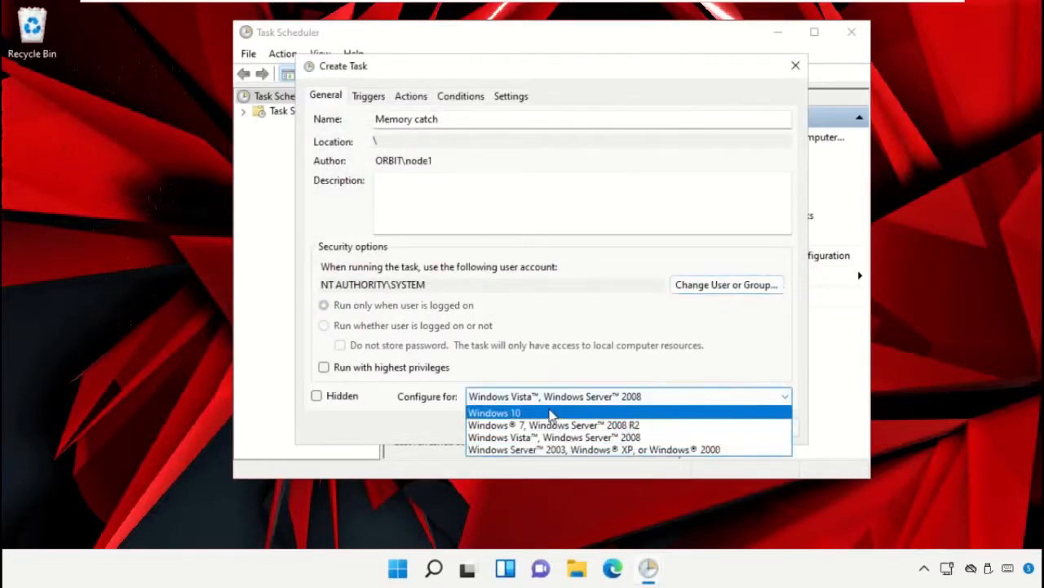
click(551, 414)
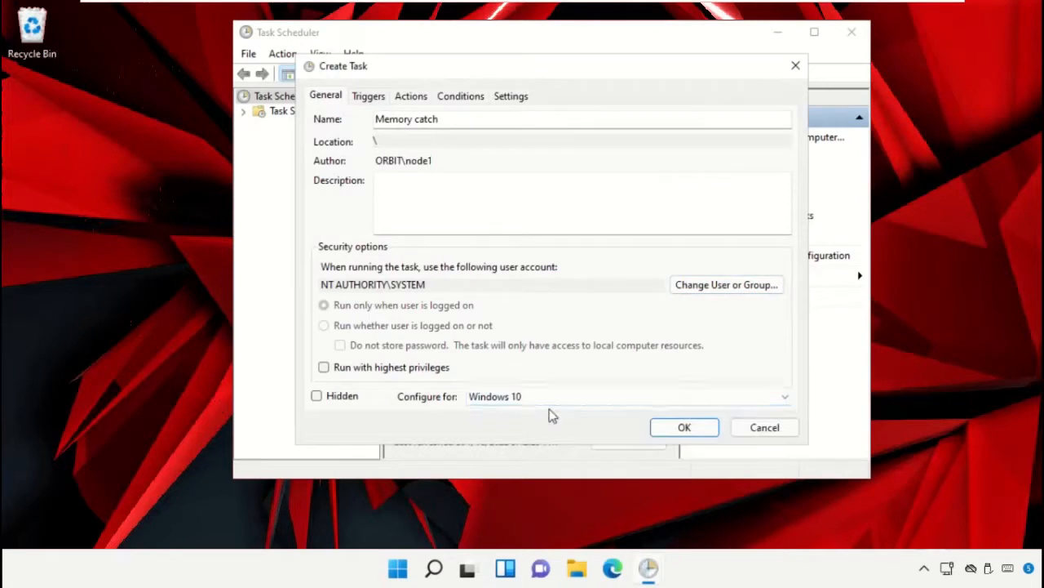
click(324, 368)
click(317, 397)
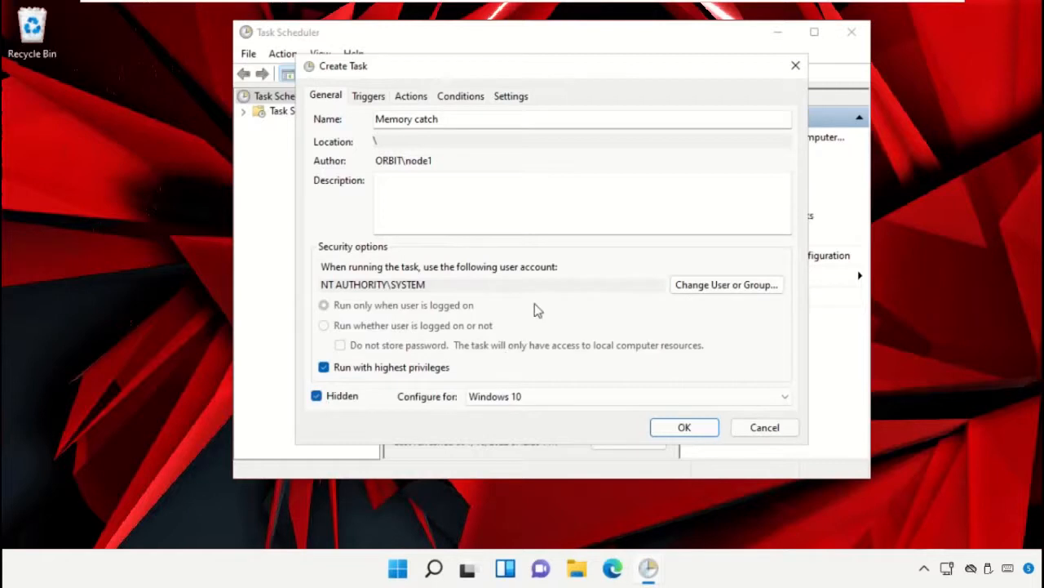
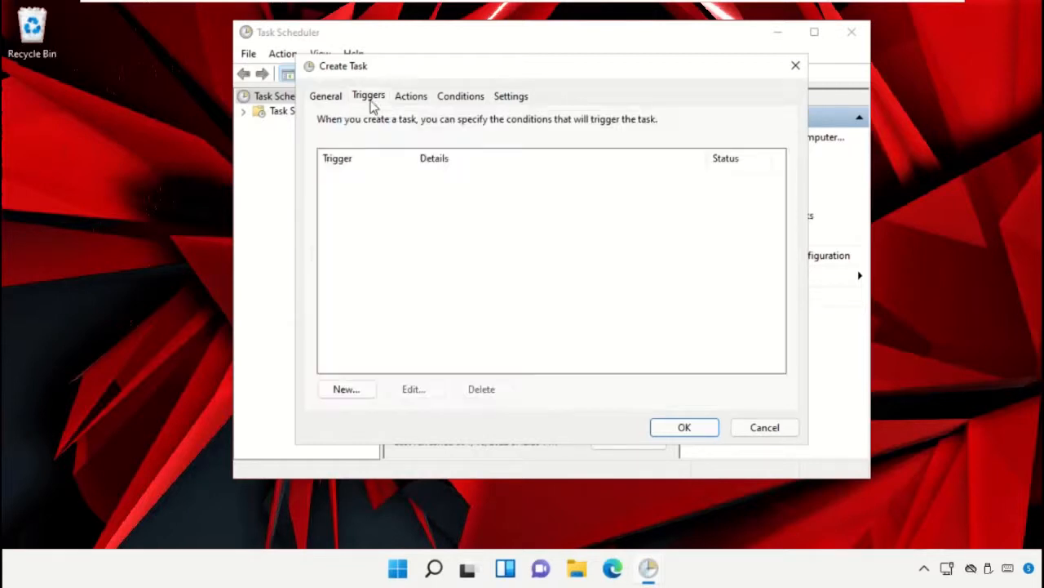
Add a daily trigger on a schedule that repeats the task every 1 minutes for a duration of 1 day.
click(359, 392)
click(359, 392)
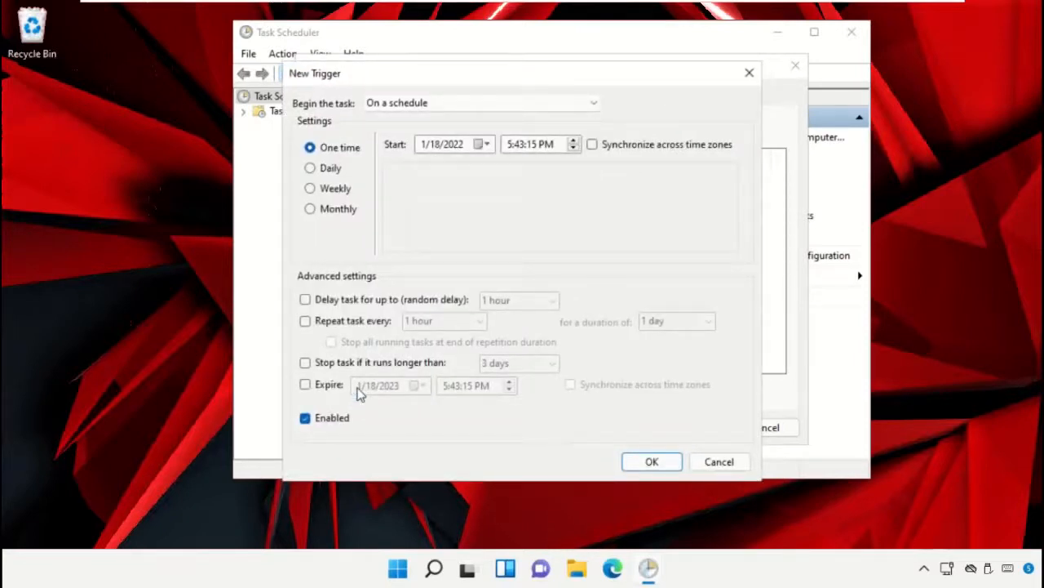
click(331, 168)
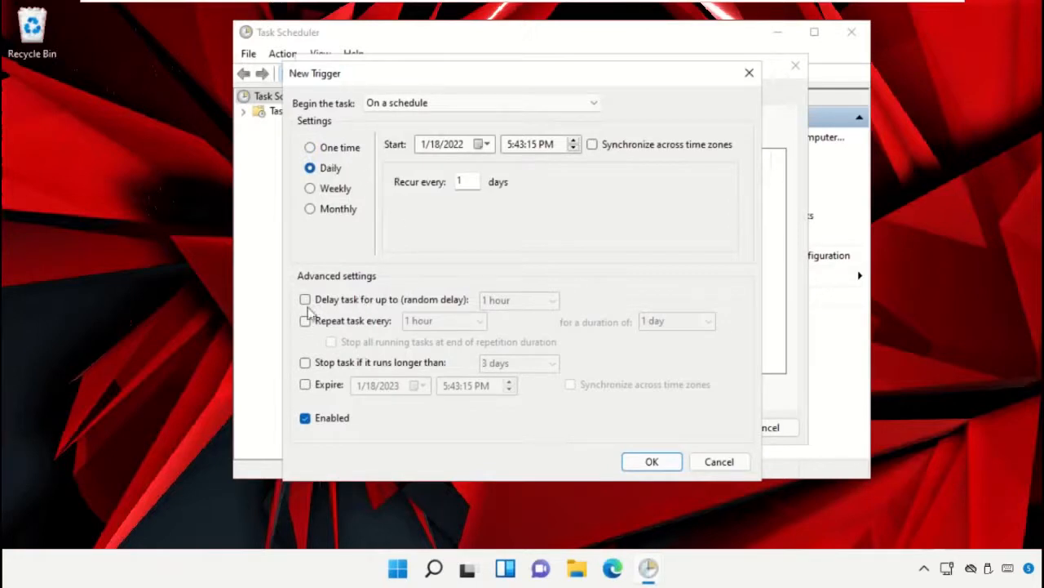
click(306, 322)
click(451, 321)
text(1 minutes)
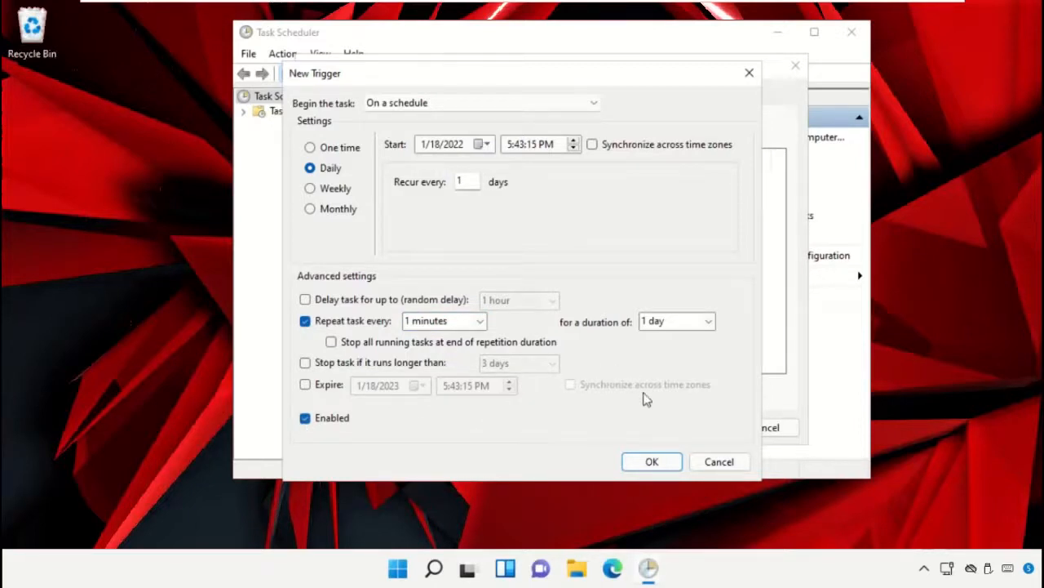
click(654, 463)
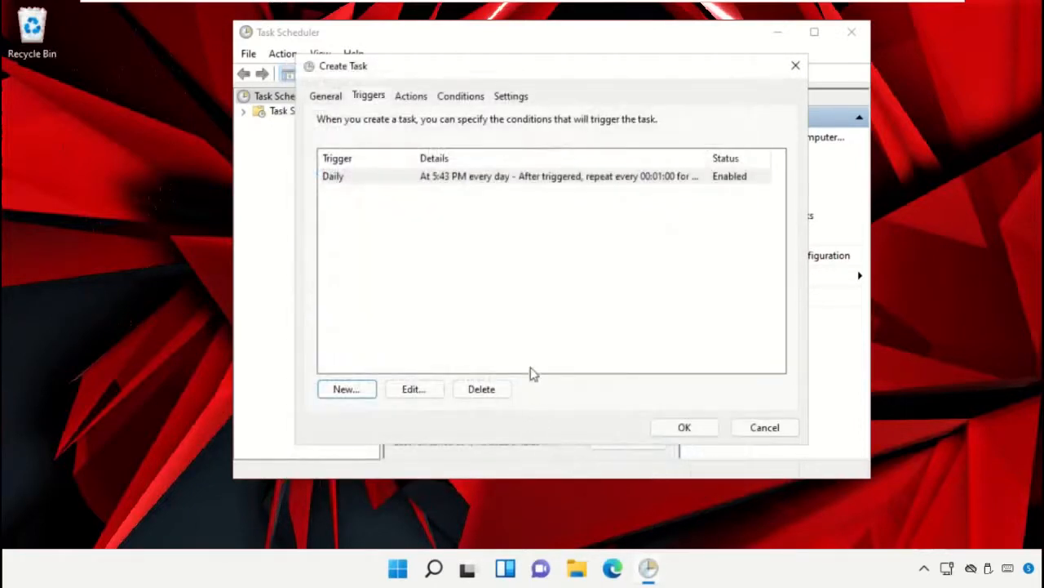
Add a start-a-program action that runs EmptyStandbyList.exe from the Catch Clean folder on Local Disk (C:).
click(411, 96)
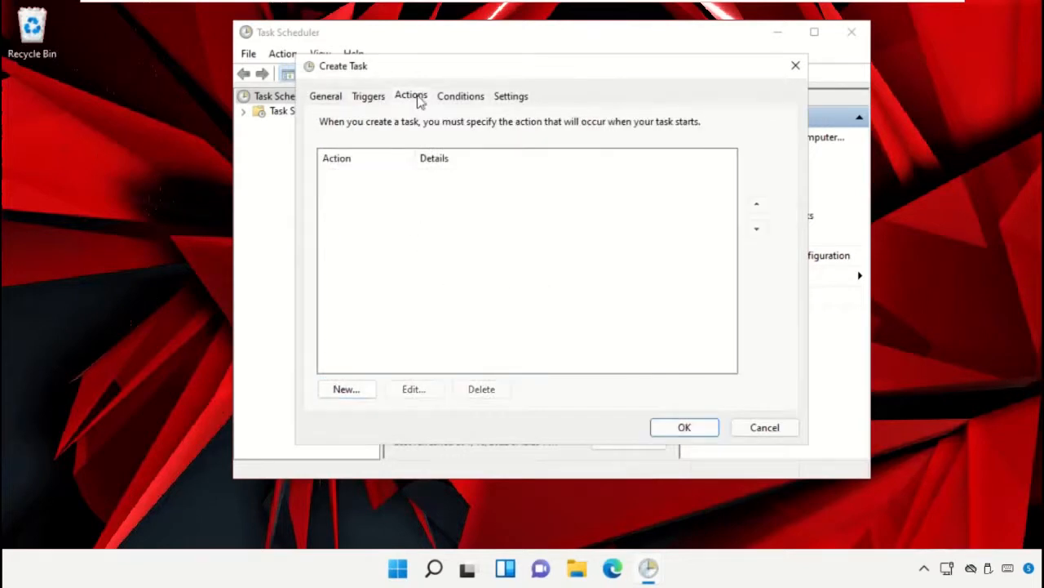
click(344, 389)
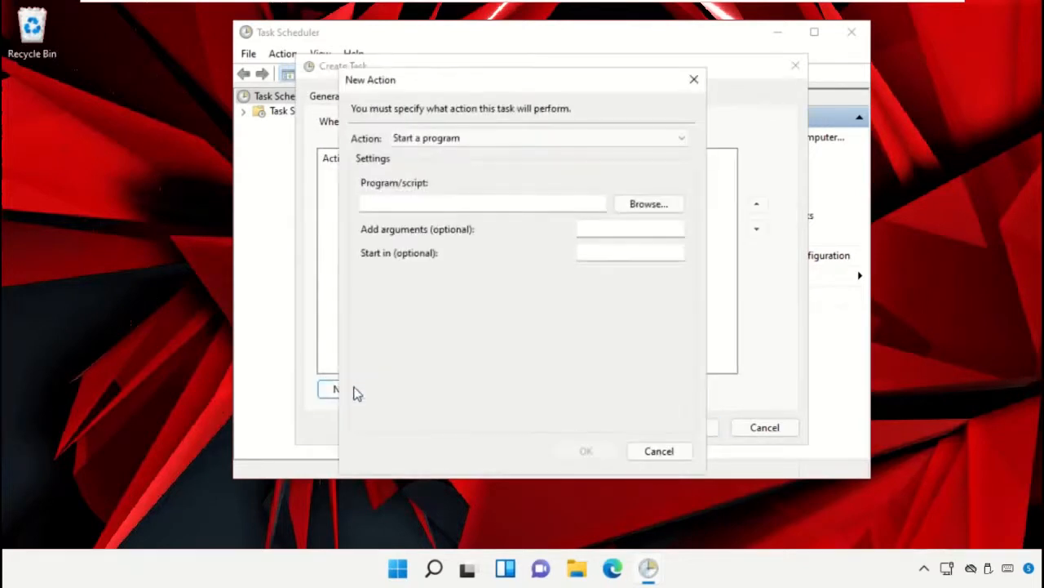
click(637, 204)
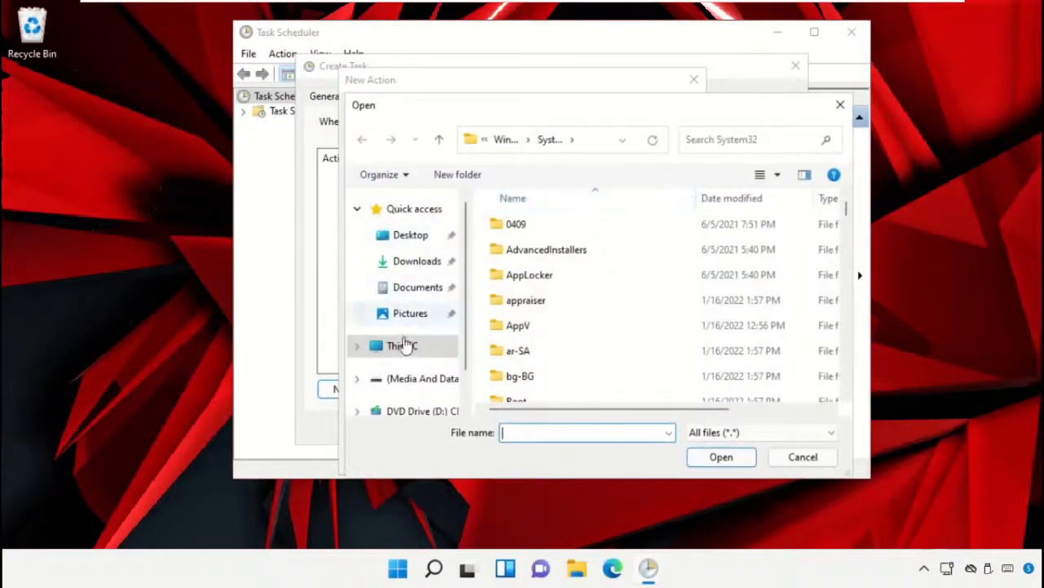
click(403, 345)
double_click(573, 389)
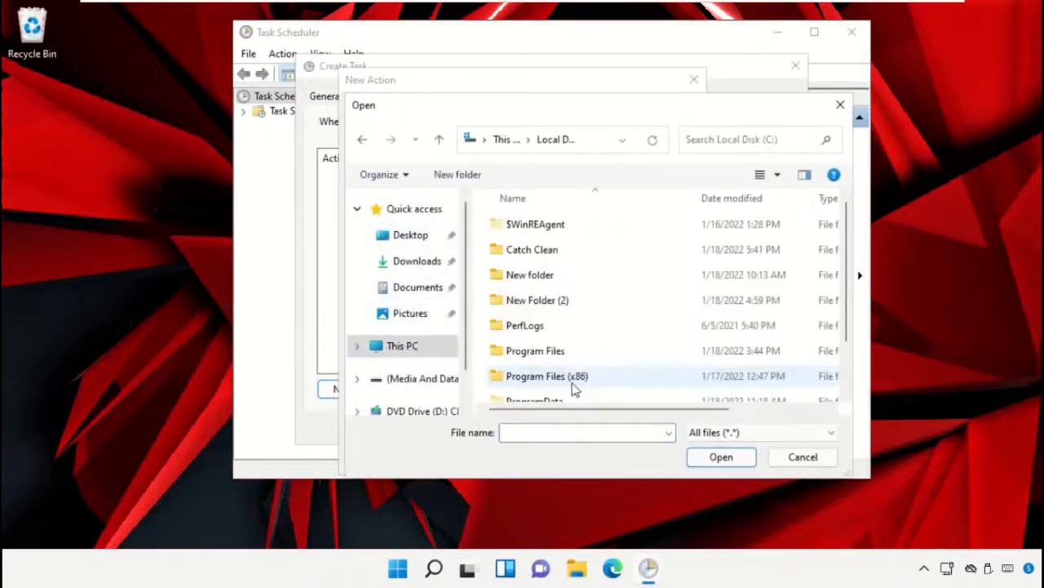
double_click(536, 254)
click(552, 231)
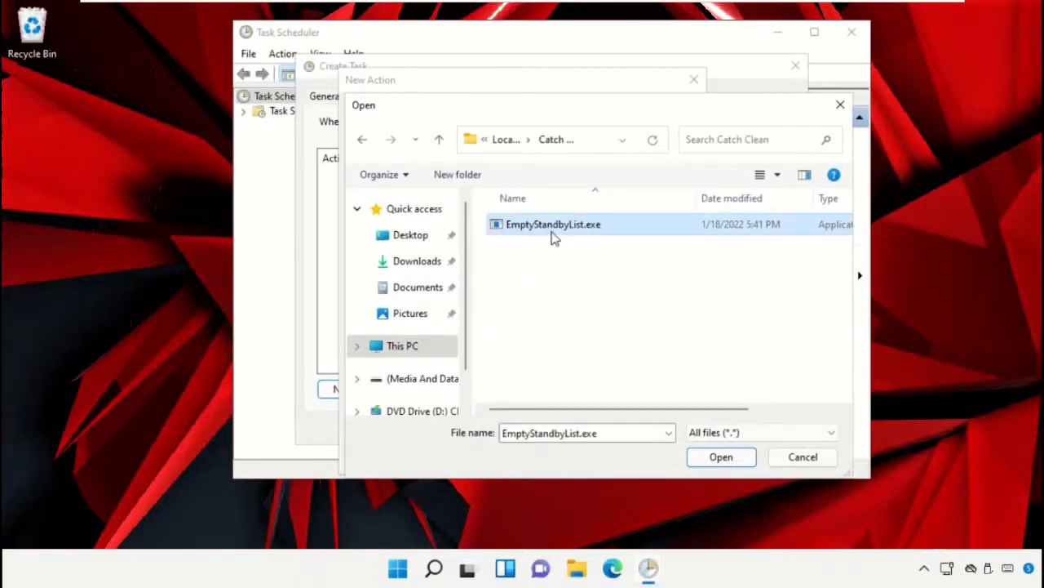
click(723, 457)
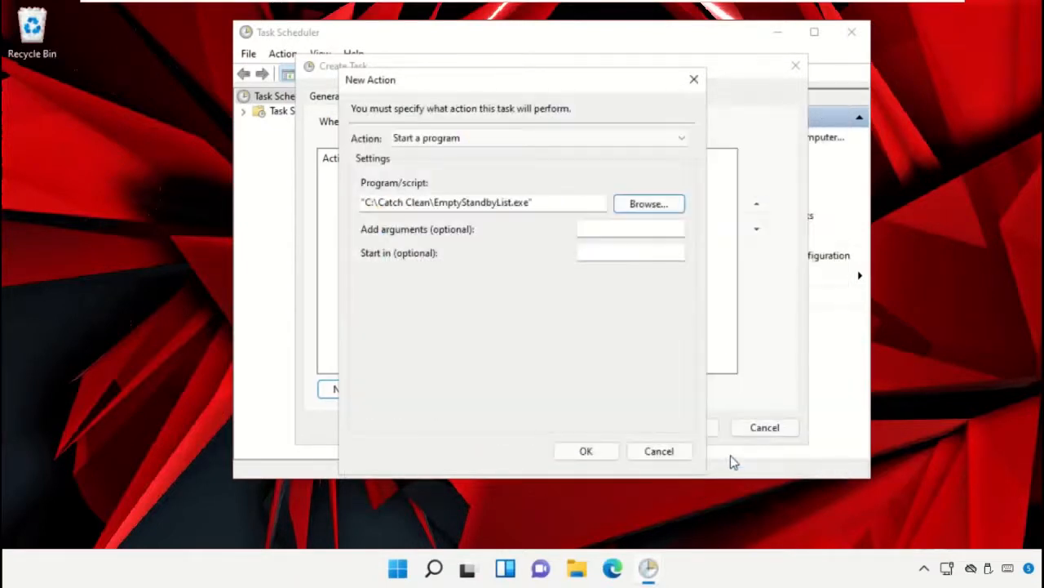
click(585, 451)
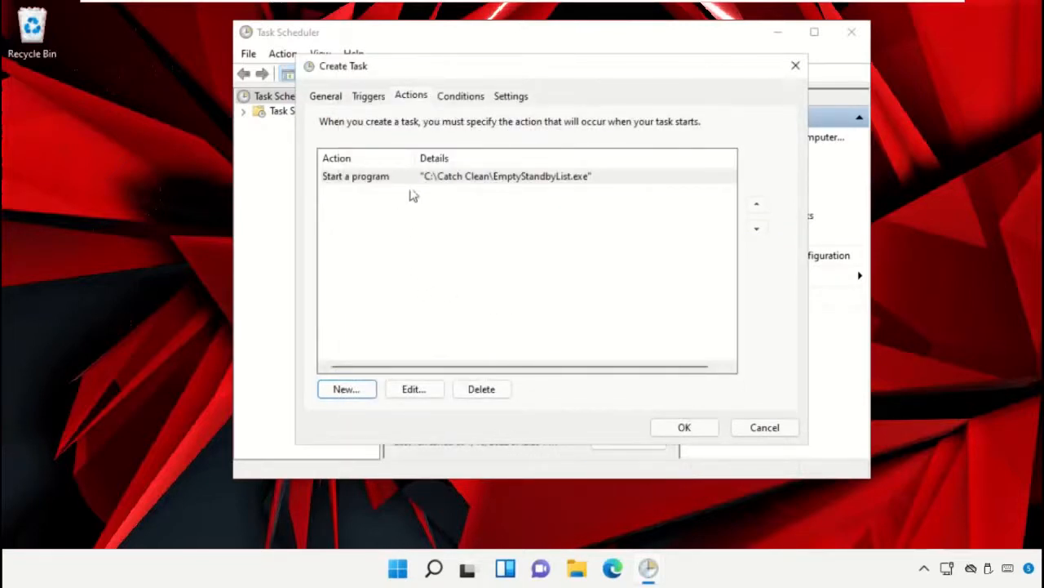
Review the task's conditions and additional settings, keep their defaults and save the task.
click(461, 97)
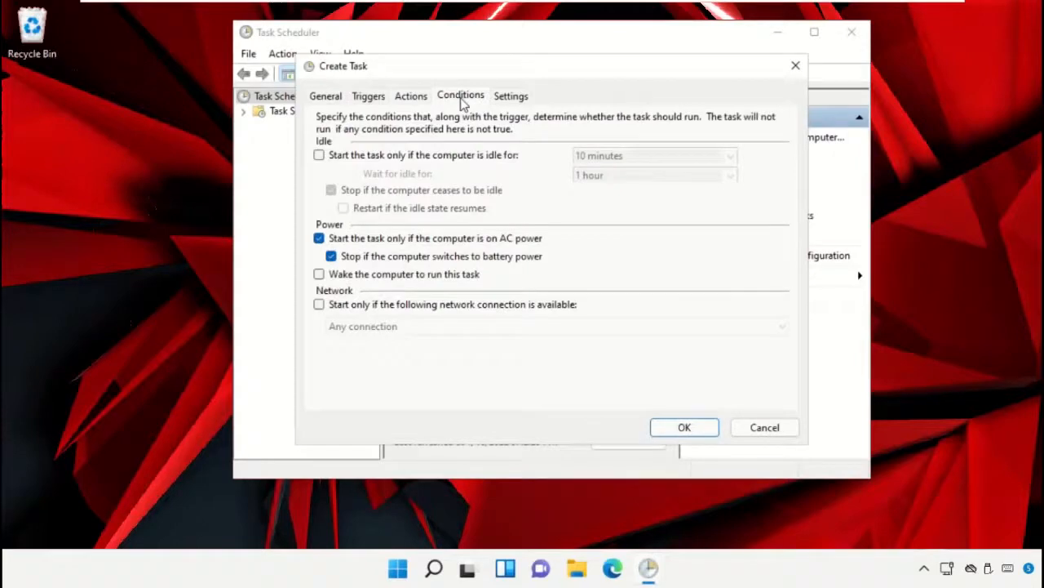
click(494, 99)
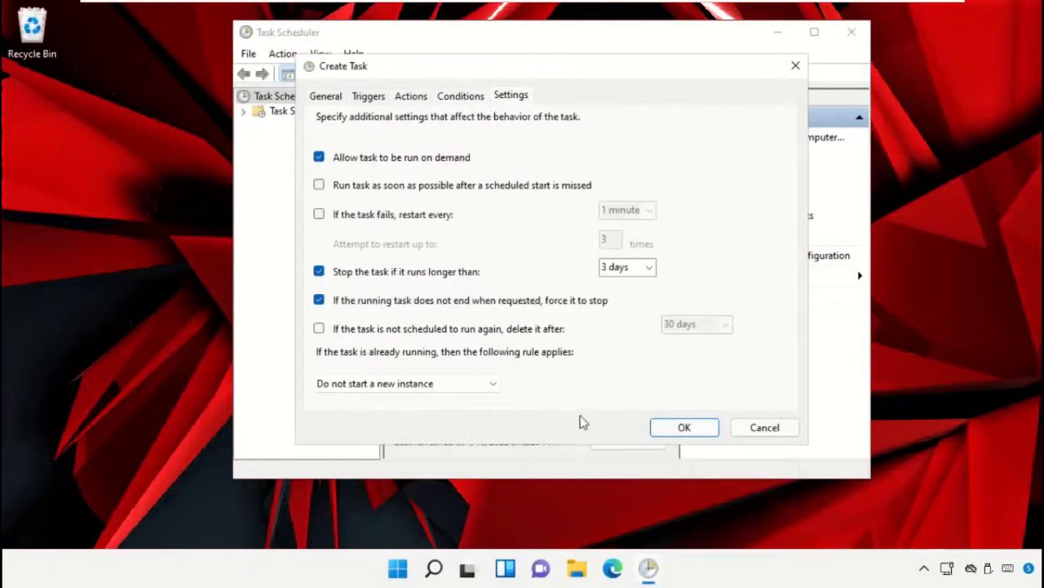
click(661, 427)
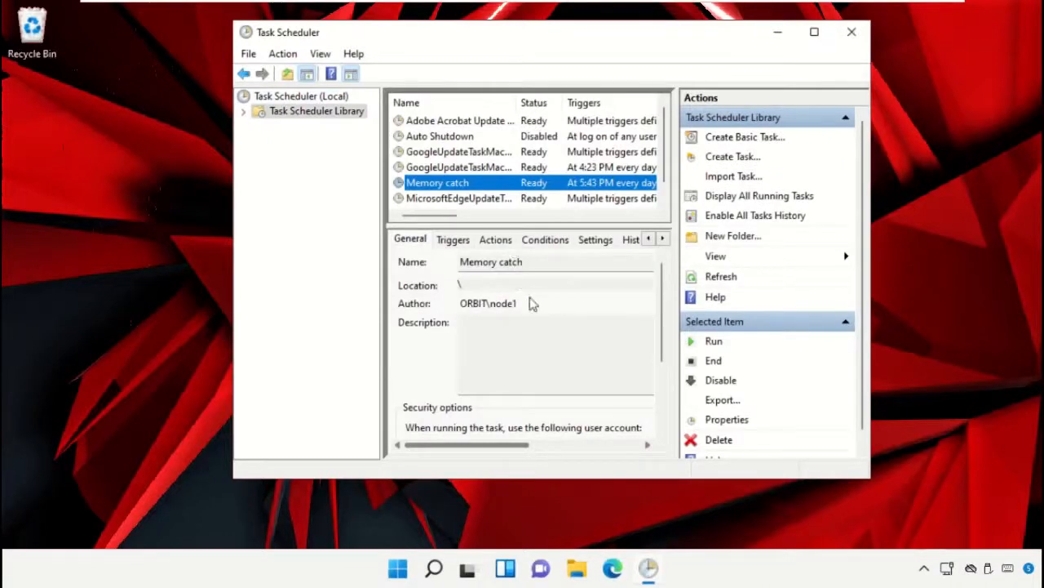
Narrow the Name column in the task library and check the general details of the Memory catch task.
click(481, 123)
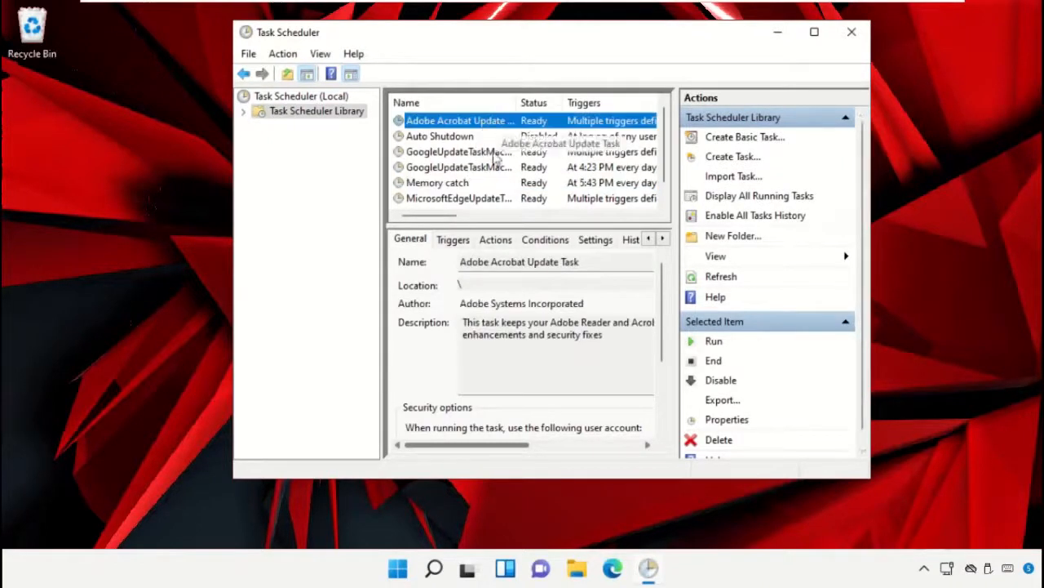
drag(517, 103, 499, 103)
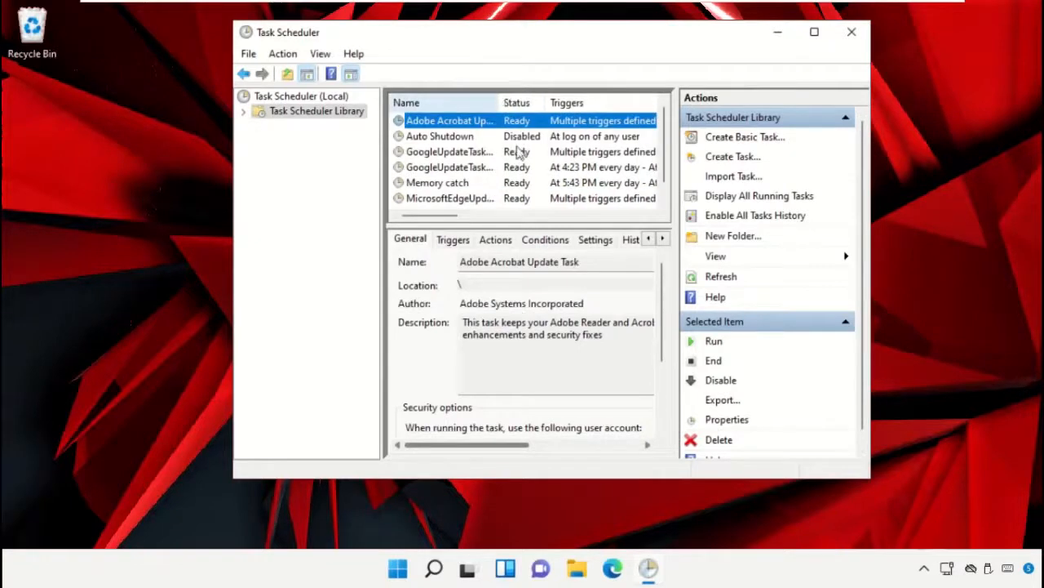
click(467, 185)
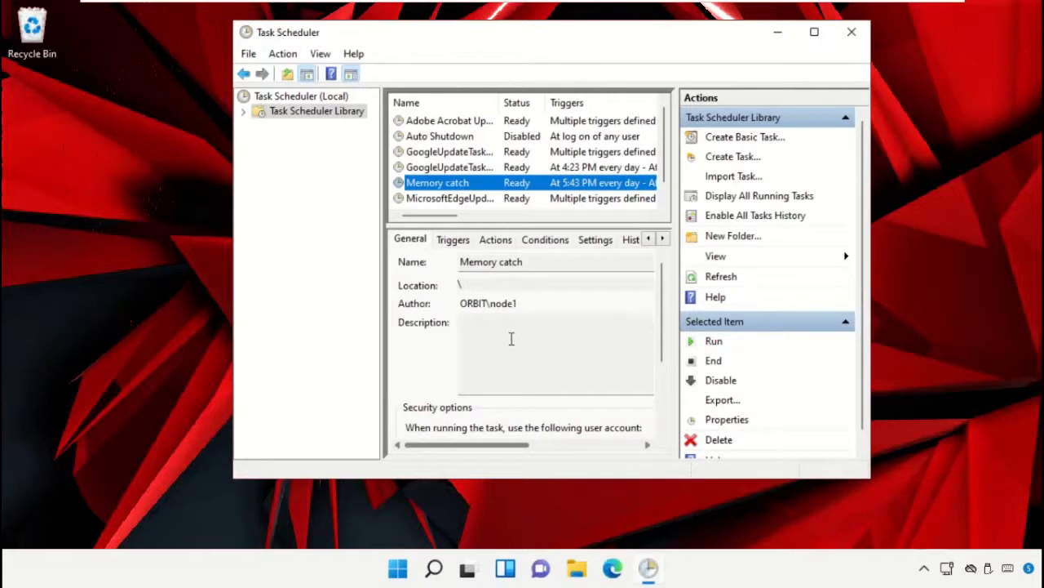
click(511, 339)
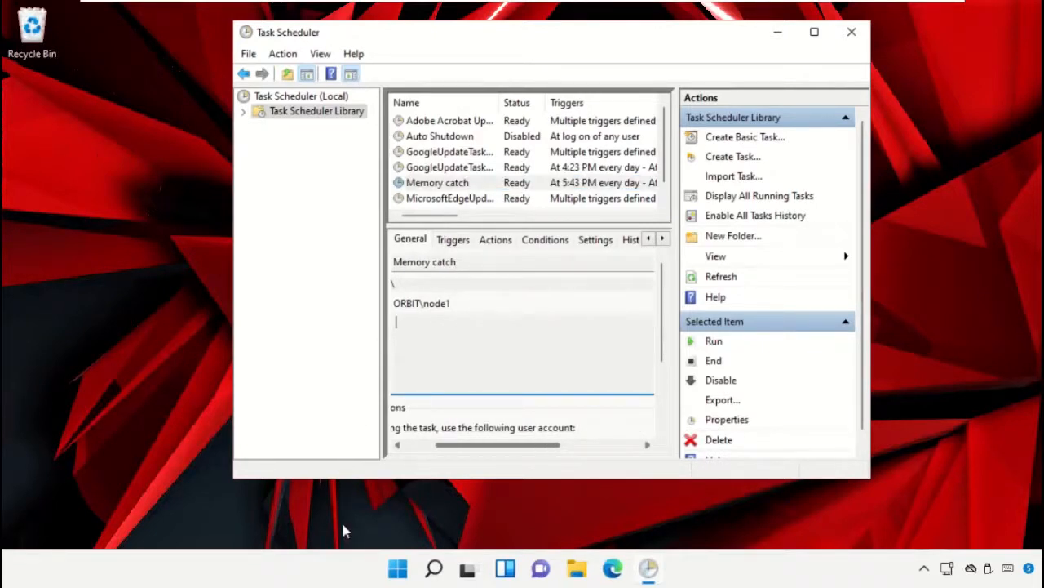
Open Task Manager, examine the memory usage and cached memory in its performance view, and close it.
right_click(398, 567)
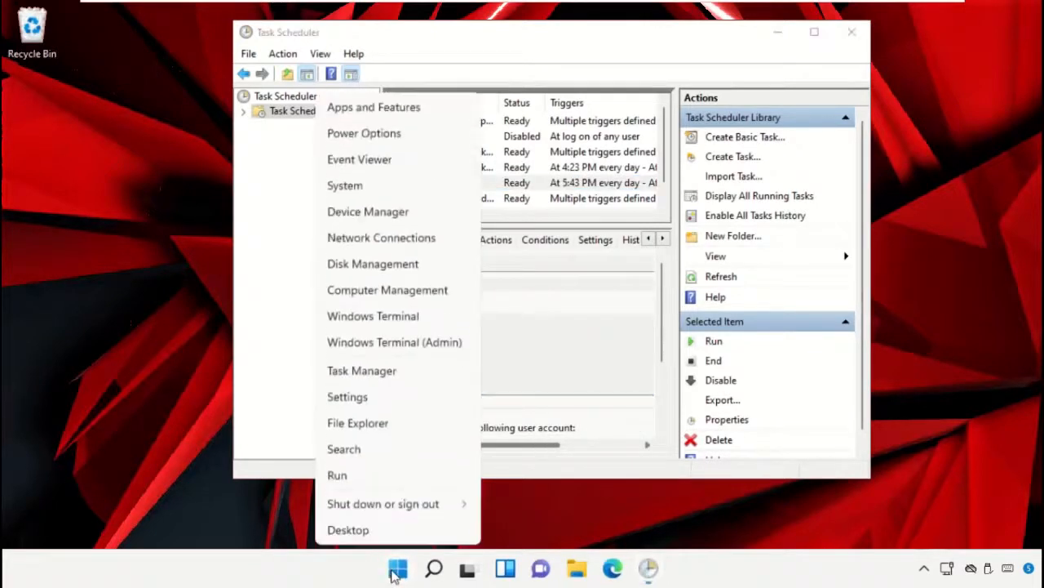
click(408, 372)
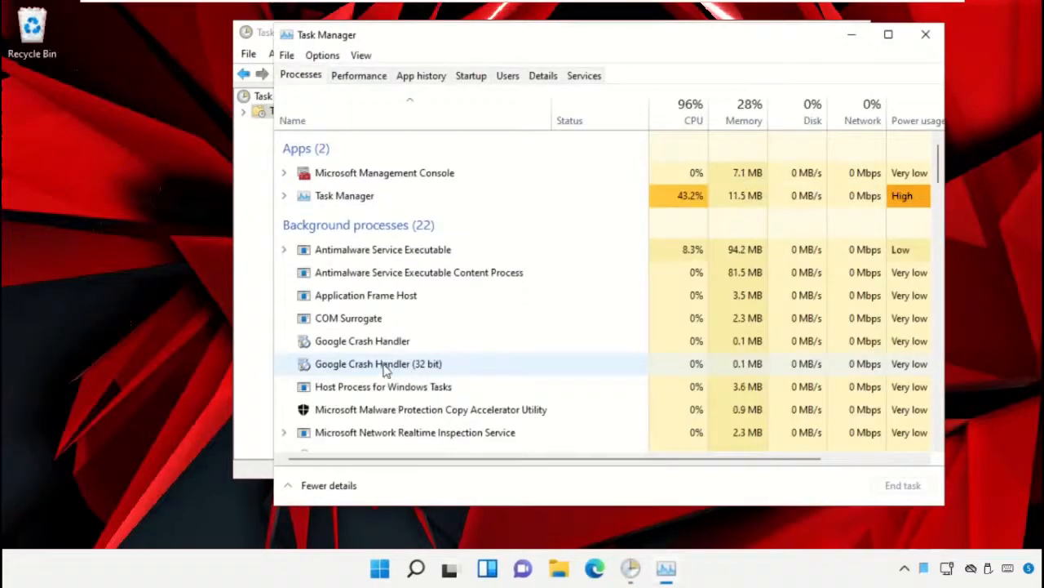
click(360, 75)
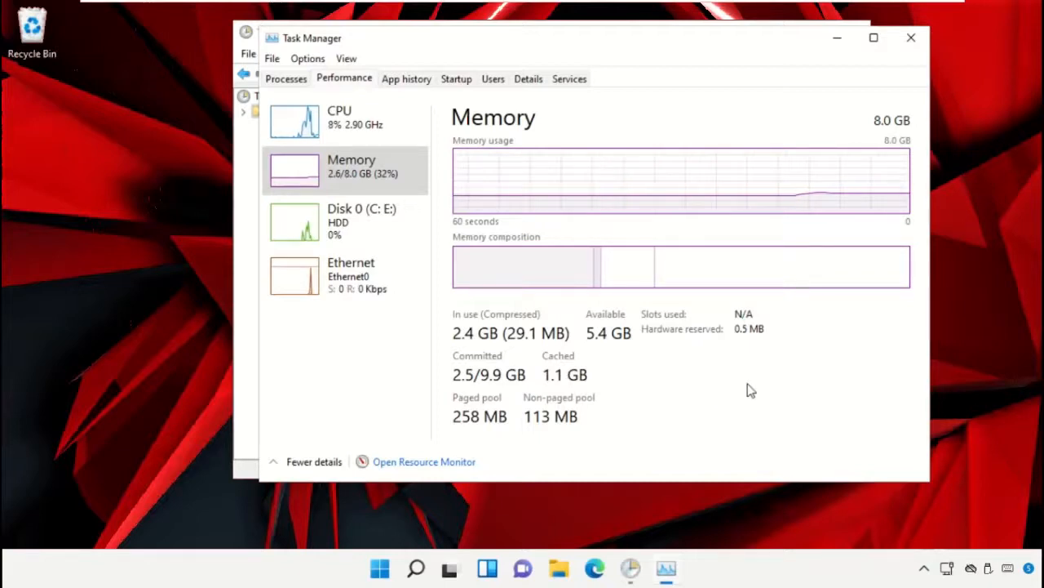
click(912, 39)
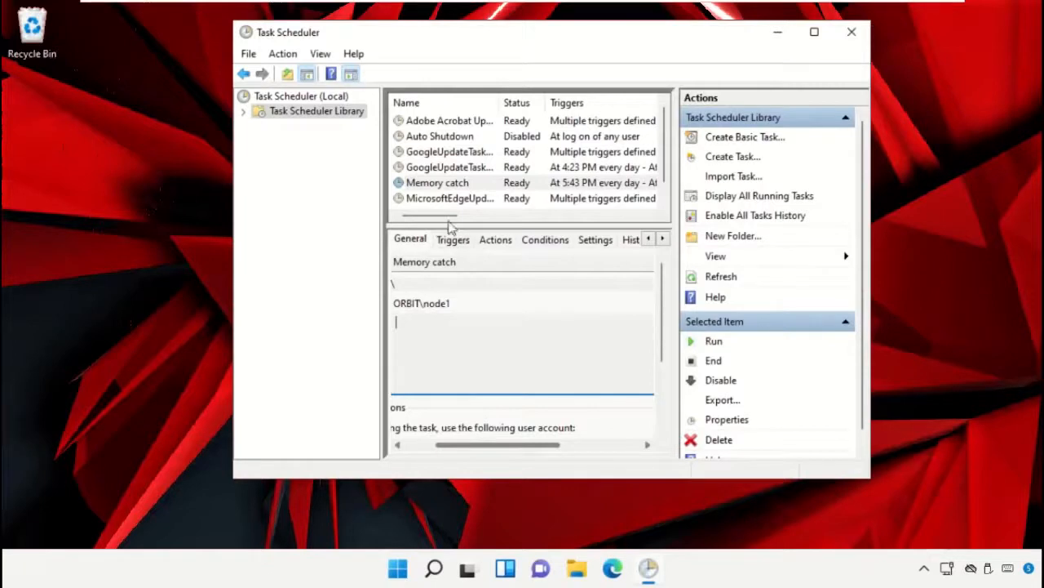
Close Task Scheduler and restart the computer.
click(454, 190)
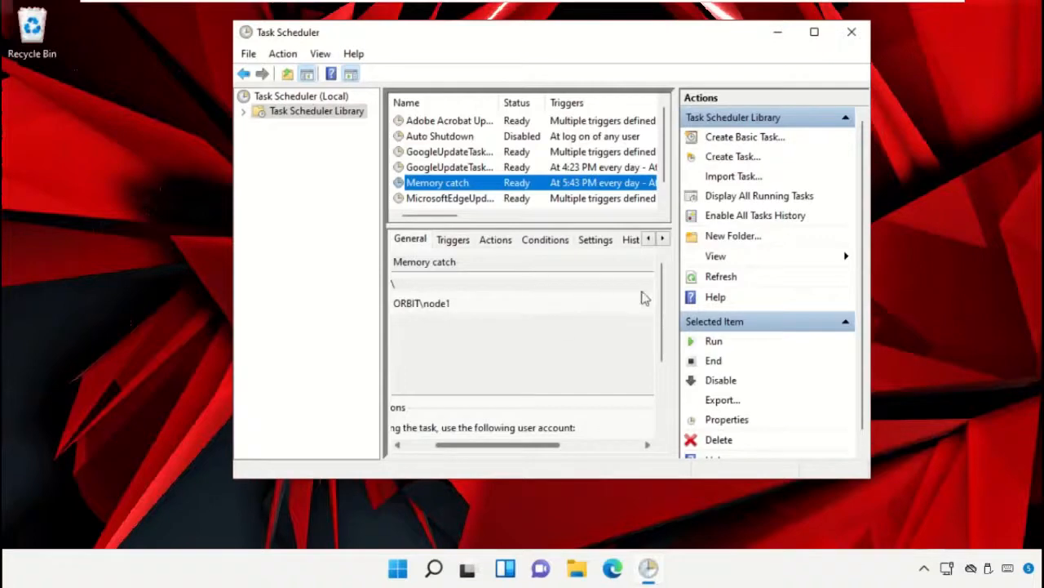
click(851, 31)
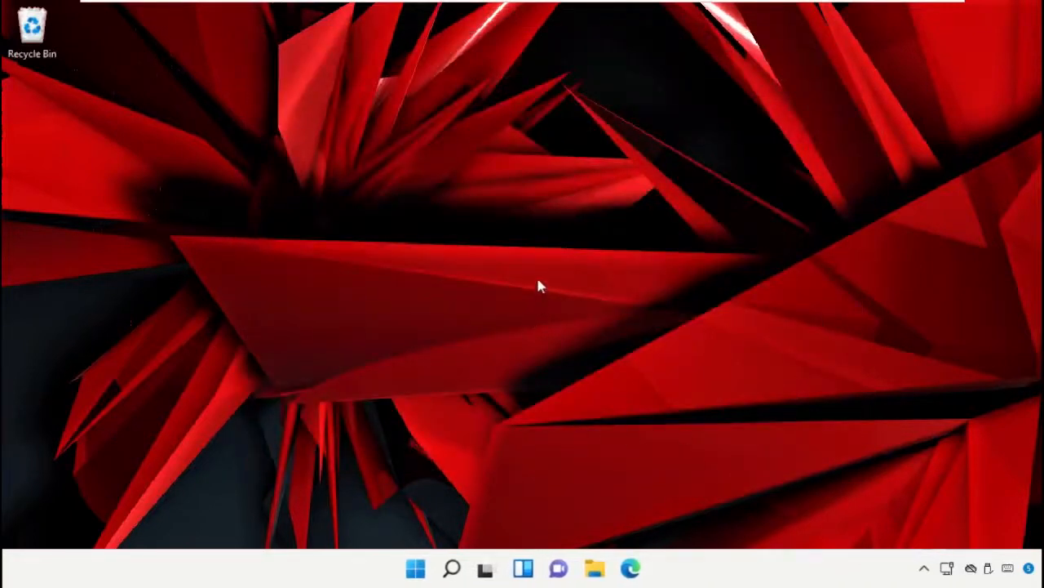
click(378, 558)
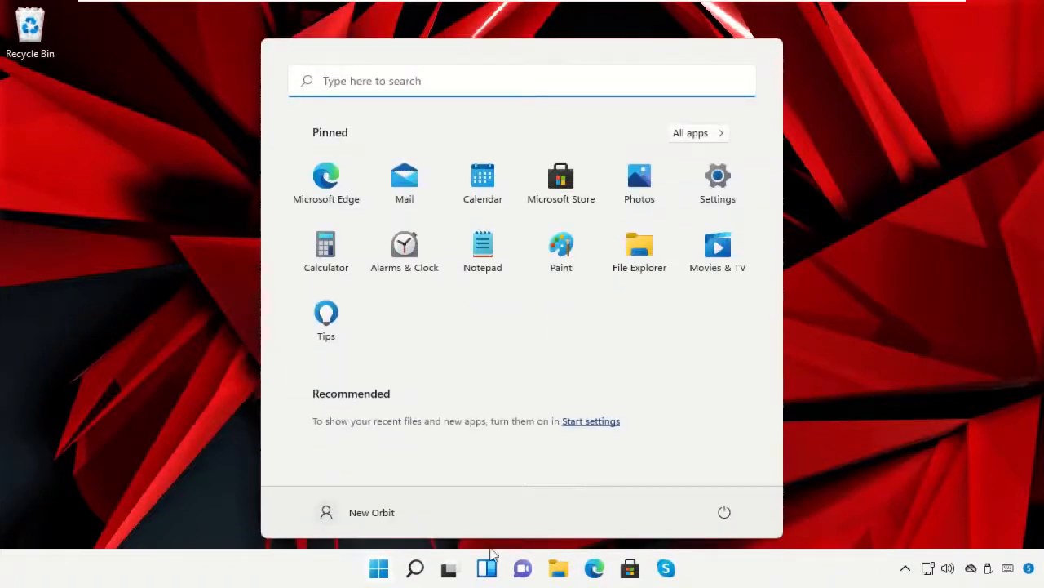
click(729, 514)
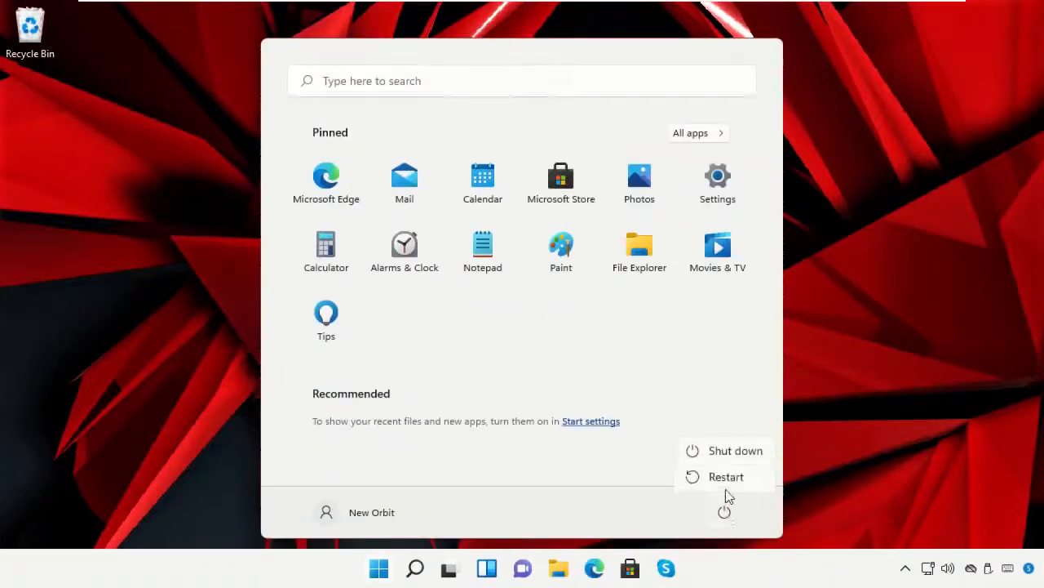
click(726, 482)
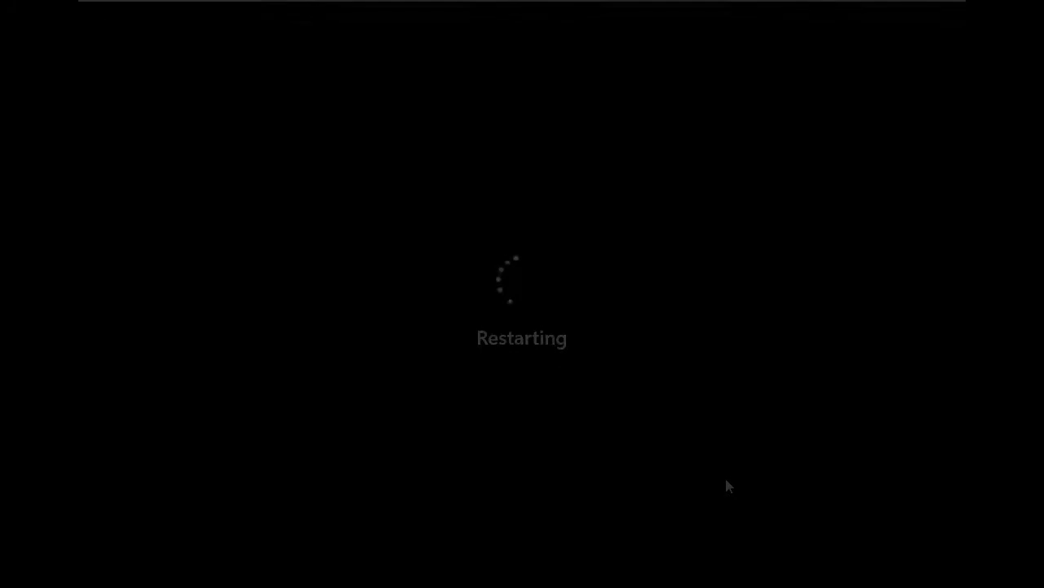